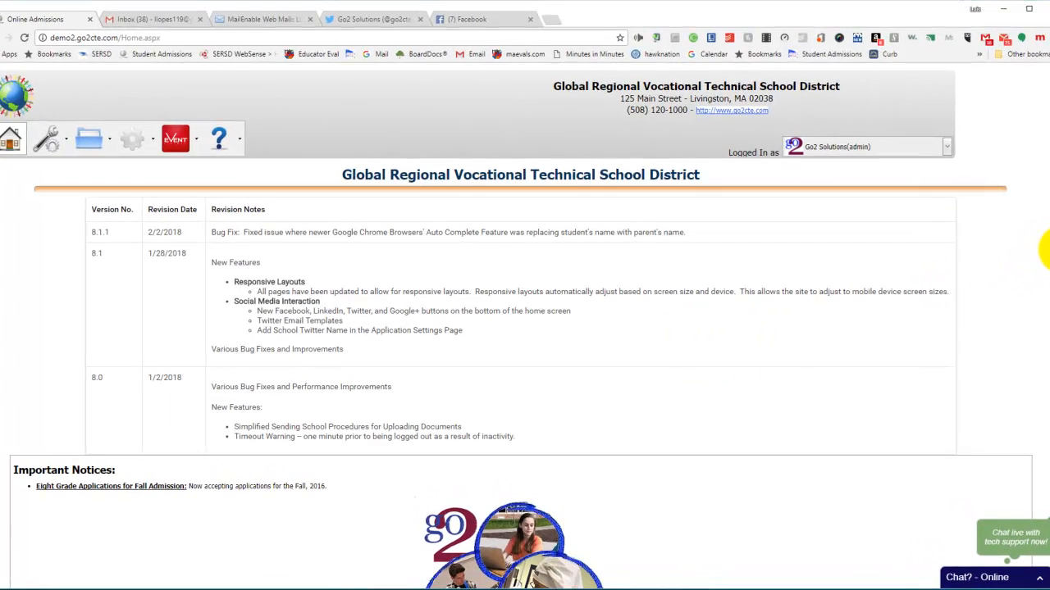
Review the revision notes and the social media links at the end of the home page.
{"action": "scroll", "coordinate": [1046, 250], "scroll_direction": "down", "scroll_amount": 3}
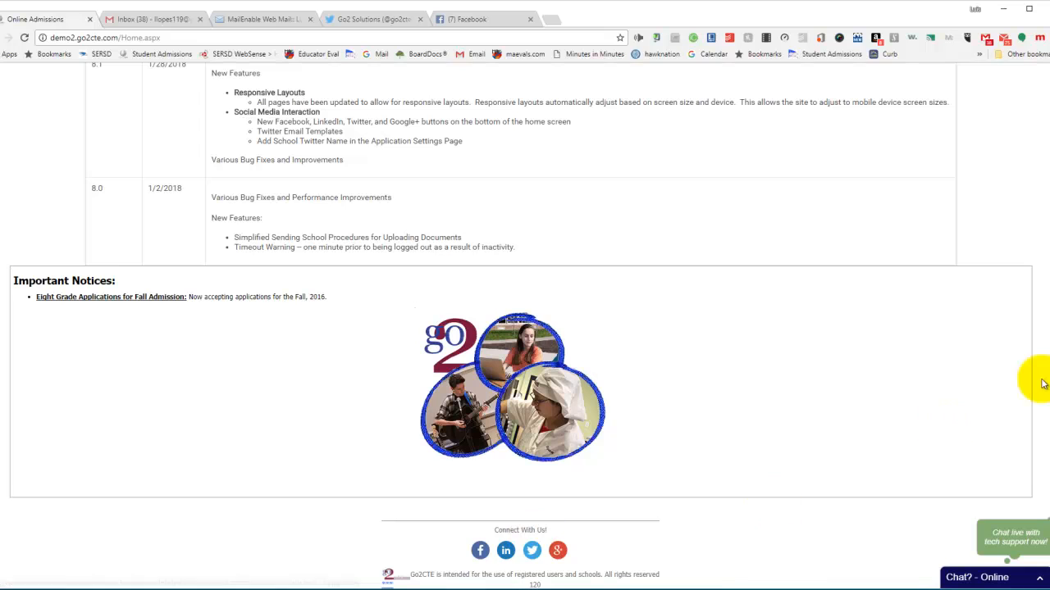
{"action": "scroll", "coordinate": [1045, 360], "scroll_direction": "up", "scroll_amount": 3}
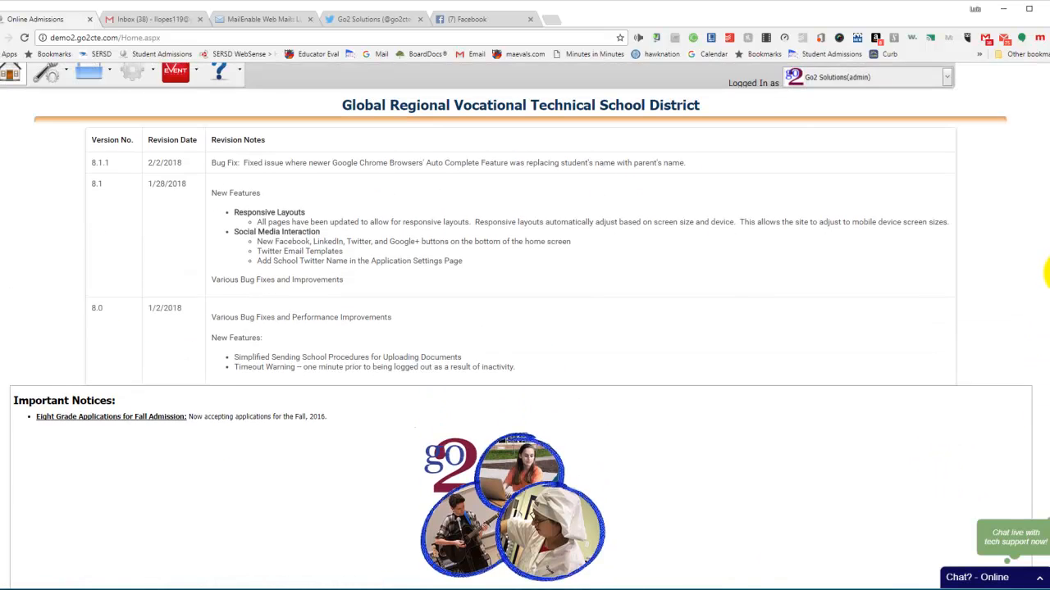
{"action": "left_click_drag", "start_coordinate": [1047, 154], "coordinate": [1047, 358]}
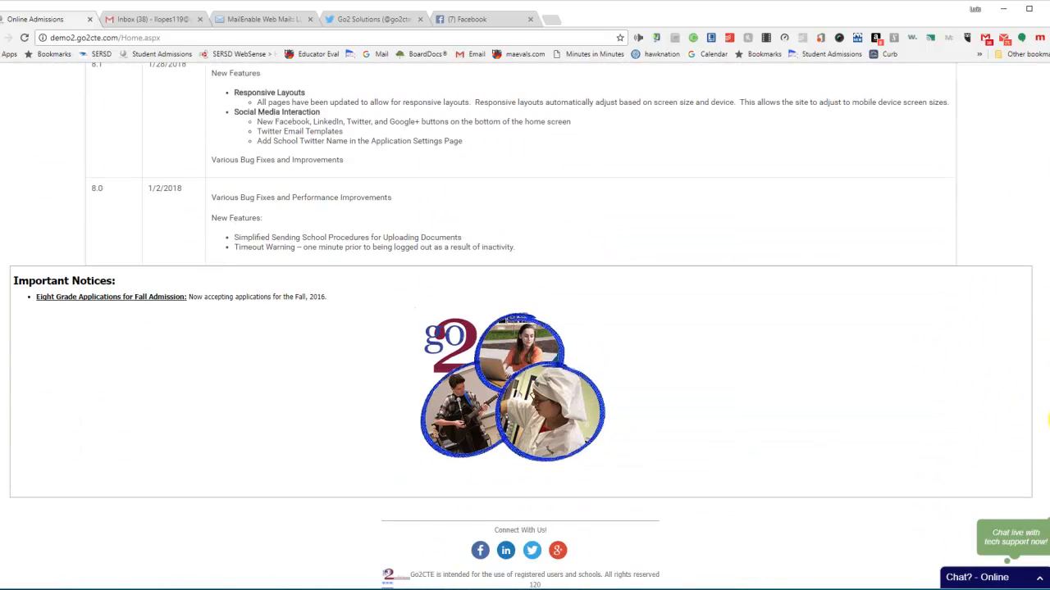
{"action": "left_click_drag", "start_coordinate": [1047, 415], "coordinate": [1036, 159]}
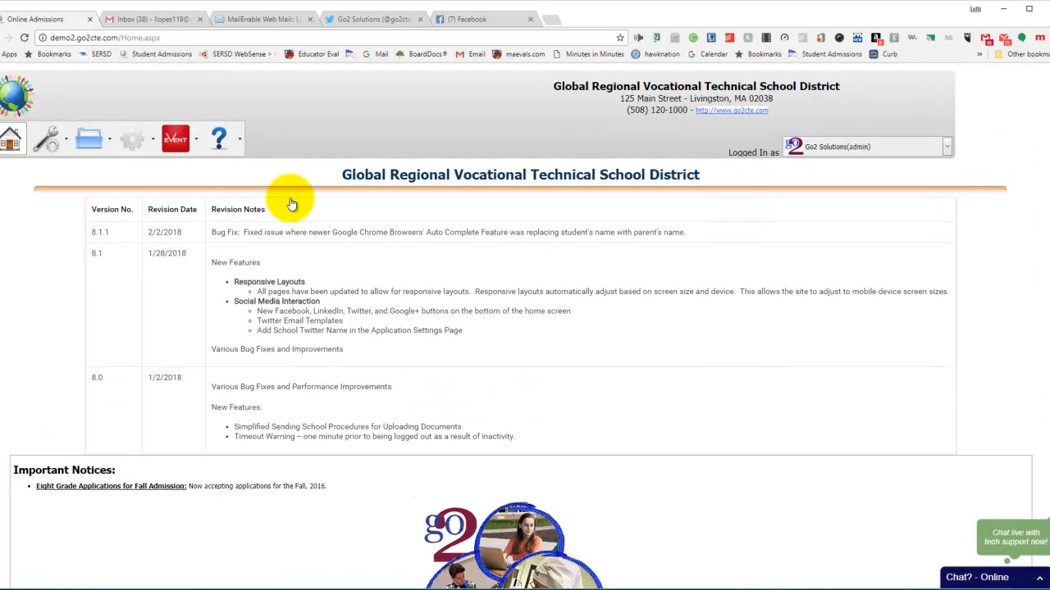
Open the Defaults section of the school's application settings.
{"action": "left_click", "coordinate": [134, 141]}
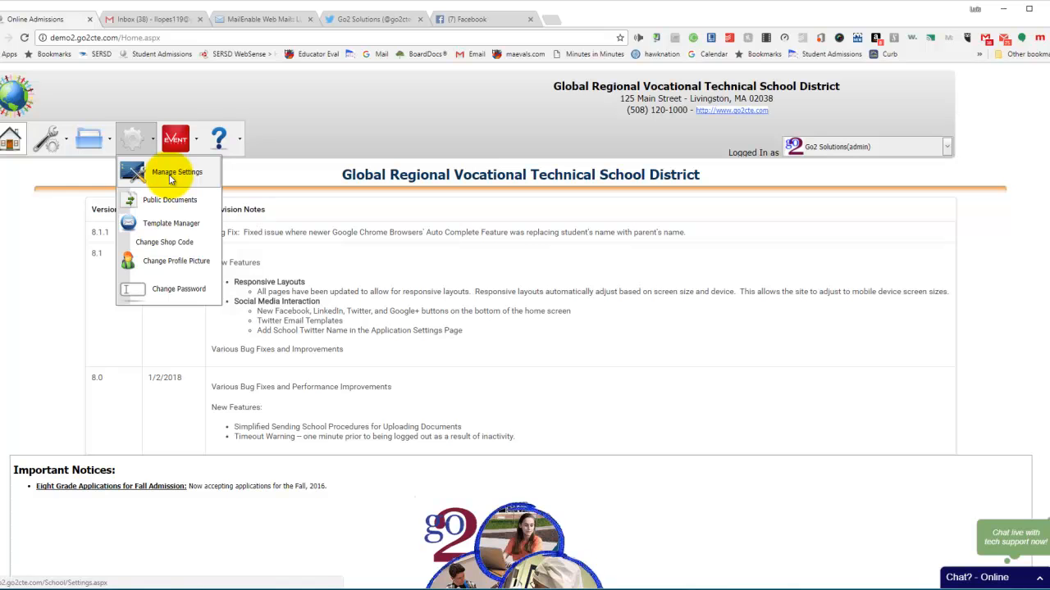
{"action": "left_click", "coordinate": [171, 174]}
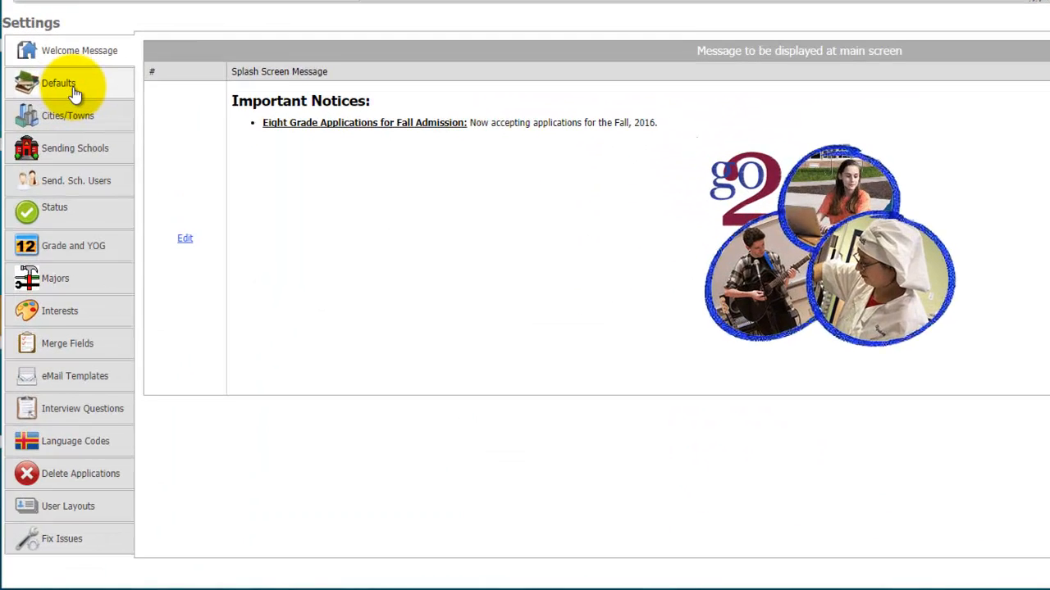
{"action": "left_click", "coordinate": [32, 217]}
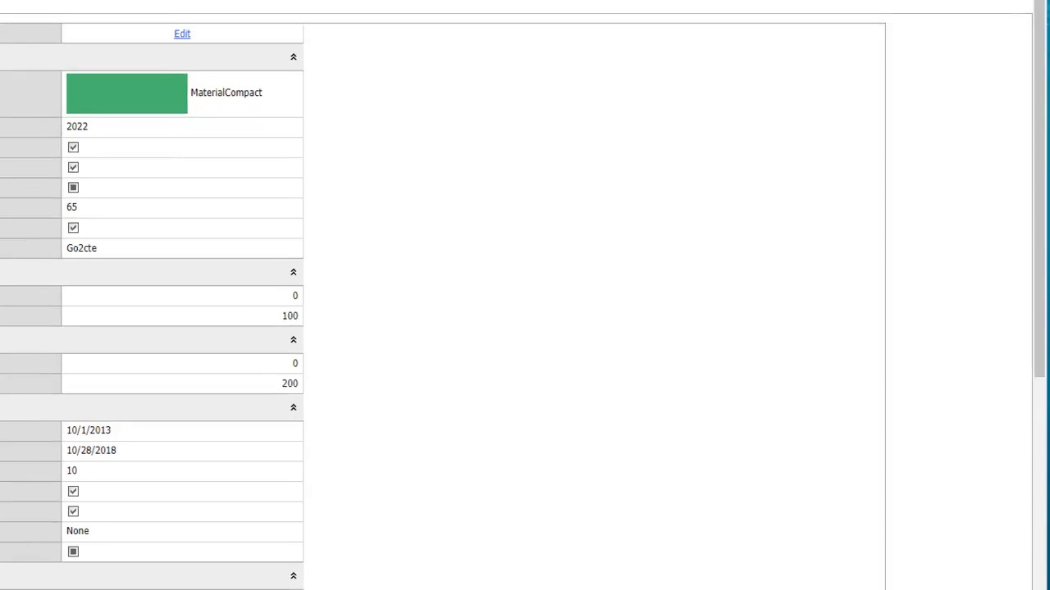
Open the page for emailing applicants and filter the list to the application status Send Decision Letter.
{"action": "mouse_move", "coordinate": [7, 164]}
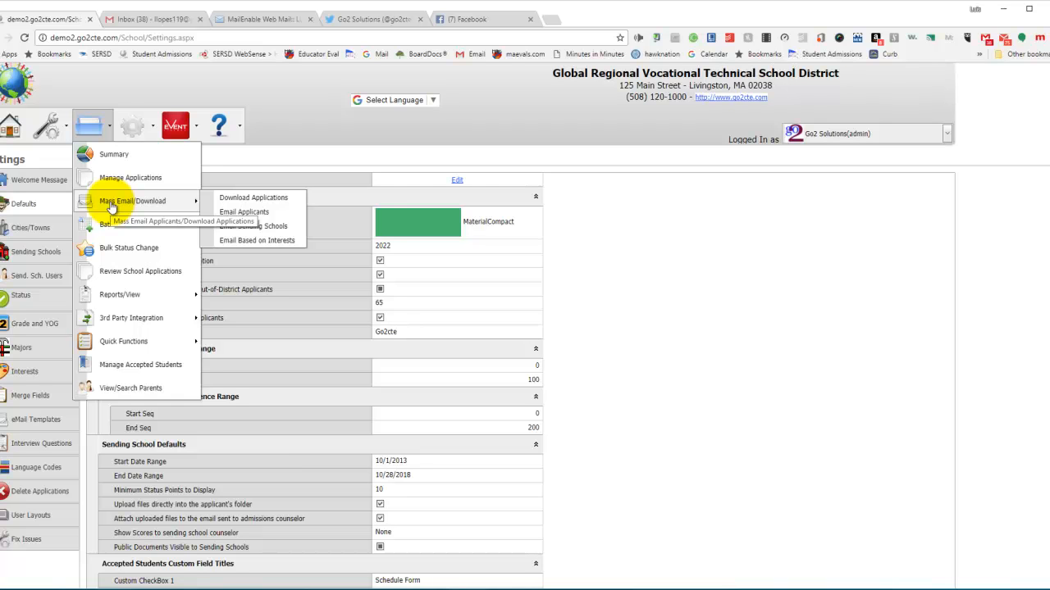
{"action": "left_click", "coordinate": [236, 213]}
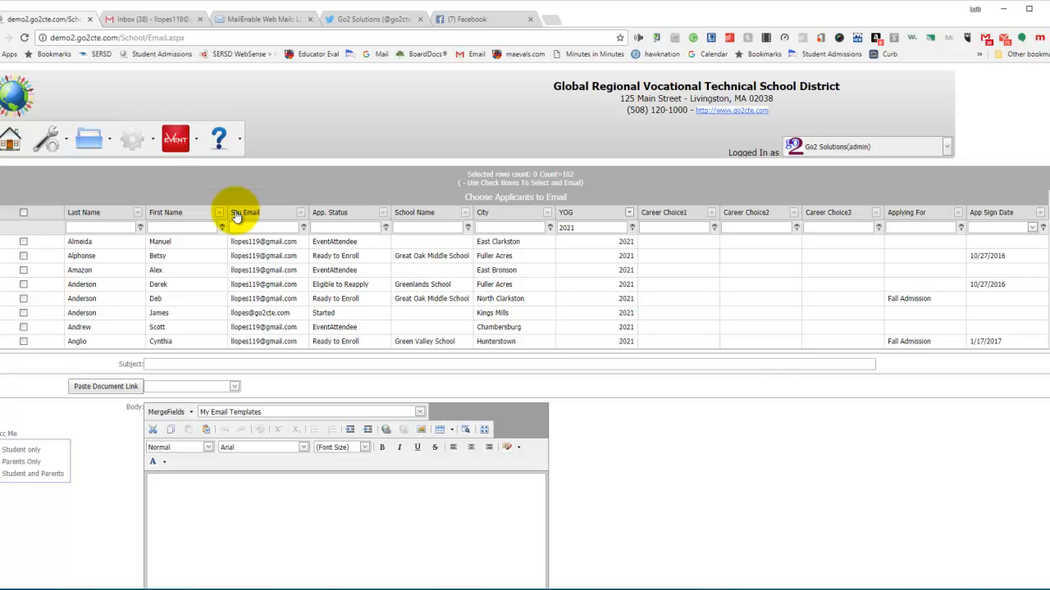
{"action": "left_click", "coordinate": [382, 217]}
{"action": "left_click_drag", "start_coordinate": [474, 271], "coordinate": [474, 284]}
{"action": "left_click", "coordinate": [387, 295]}
{"action": "left_click", "coordinate": [401, 319]}
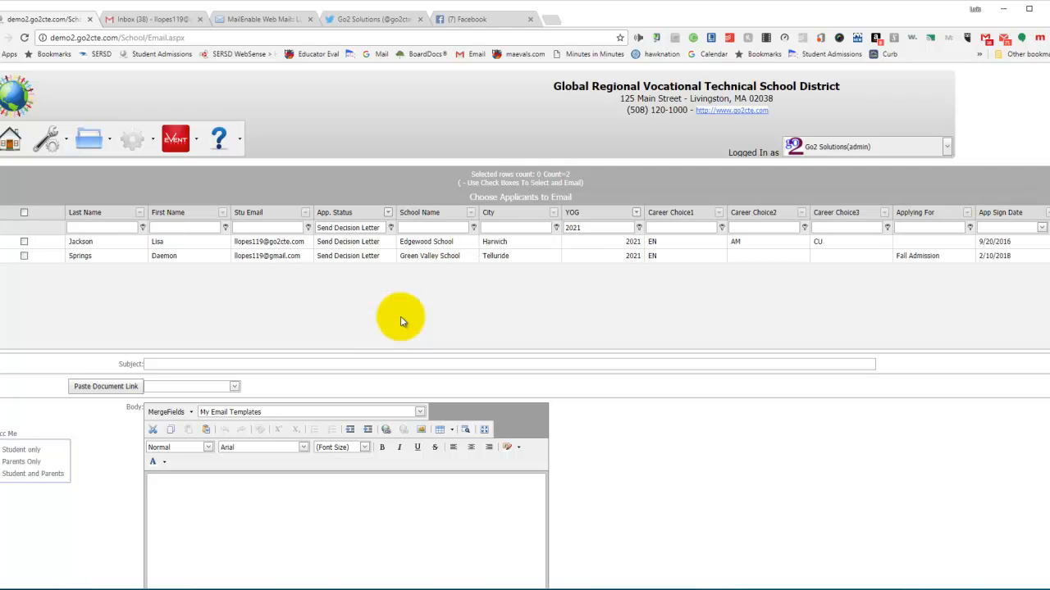
Select all filtered applicants and enter the email subject "Congratulations [FirstName], You have Been Accepted To Global Tech".
{"action": "left_click", "coordinate": [24, 213]}
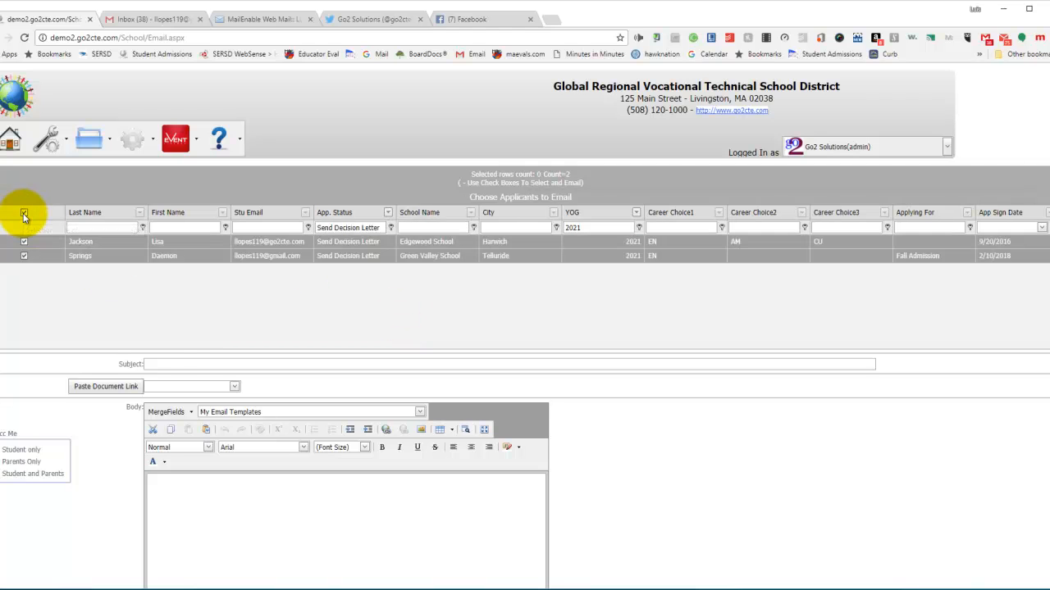
{"action": "left_click", "coordinate": [188, 364]}
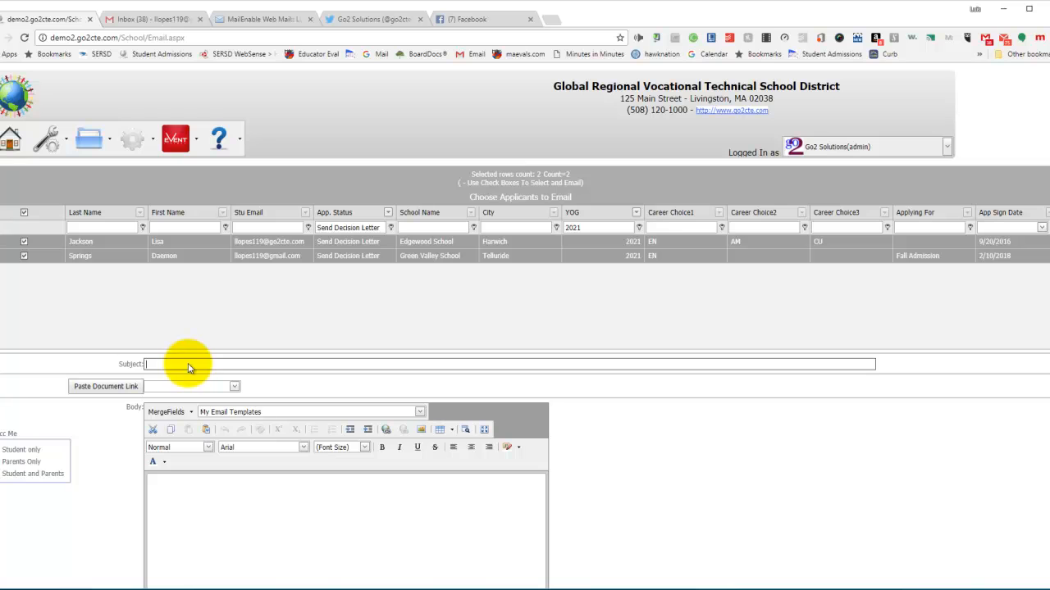
{"action": "type", "text": "Con"}
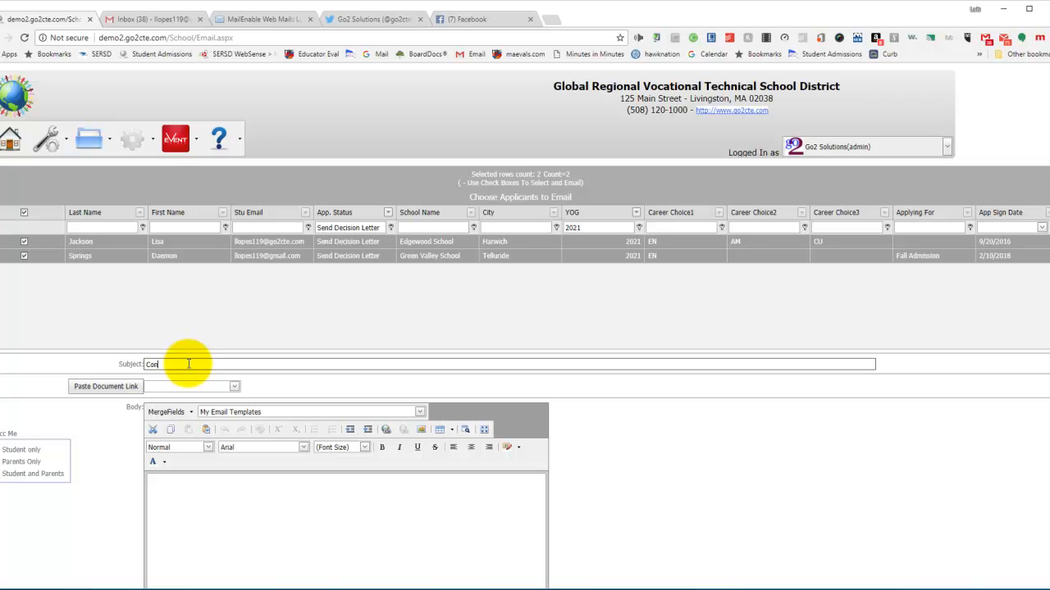
{"action": "type", "text": "gratulations, [FirstName]"}
{"action": "left_click", "coordinate": [194, 364]}
{"action": "key", "text": "BackSpace"}
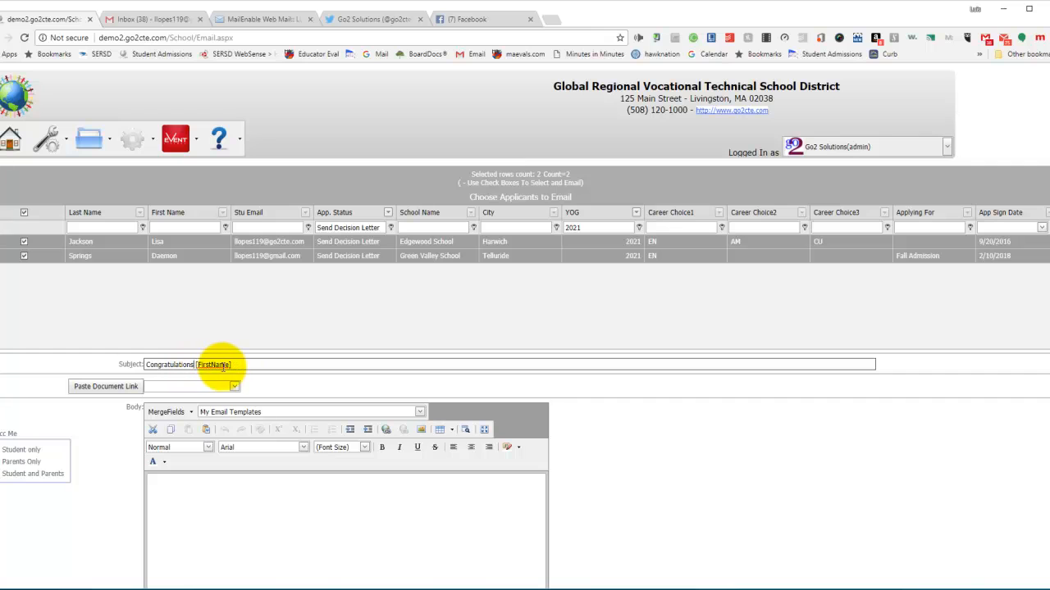
{"action": "left_click", "coordinate": [236, 367]}
{"action": "type", "text": ", You have Been"}
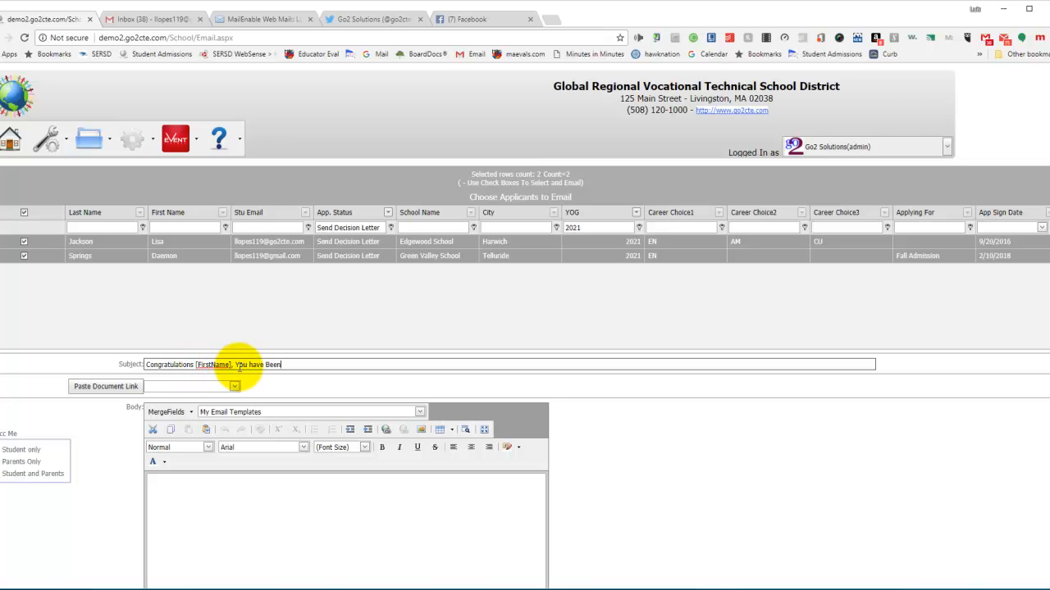
{"action": "type", "text": " Accepted To Global Tech"}
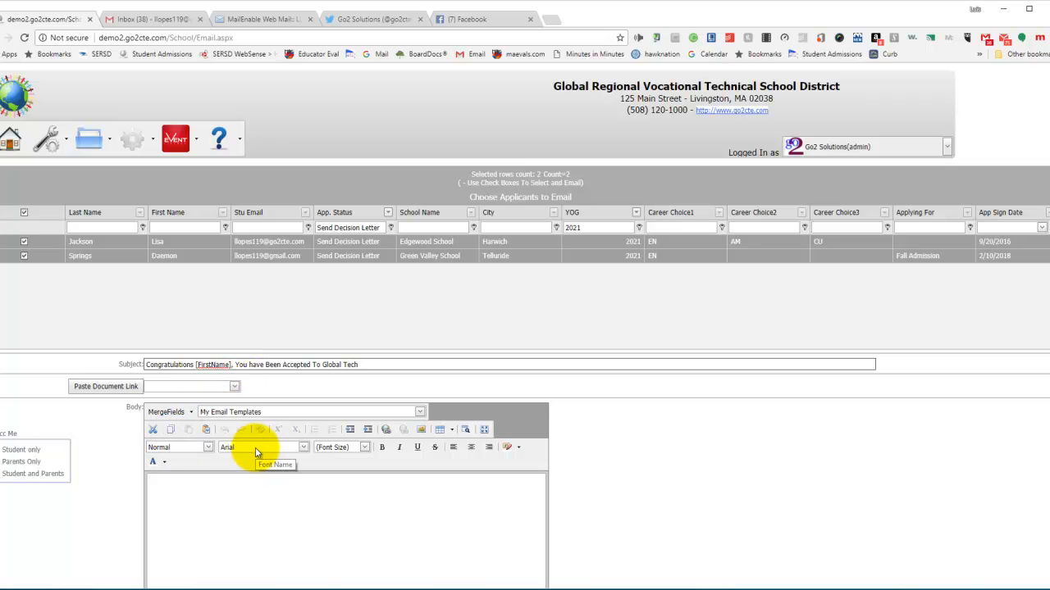
Load the template Social Media Sample - Student Accepted into the email body and enlarge the editor to show the whole message.
{"action": "left_click", "coordinate": [420, 412]}
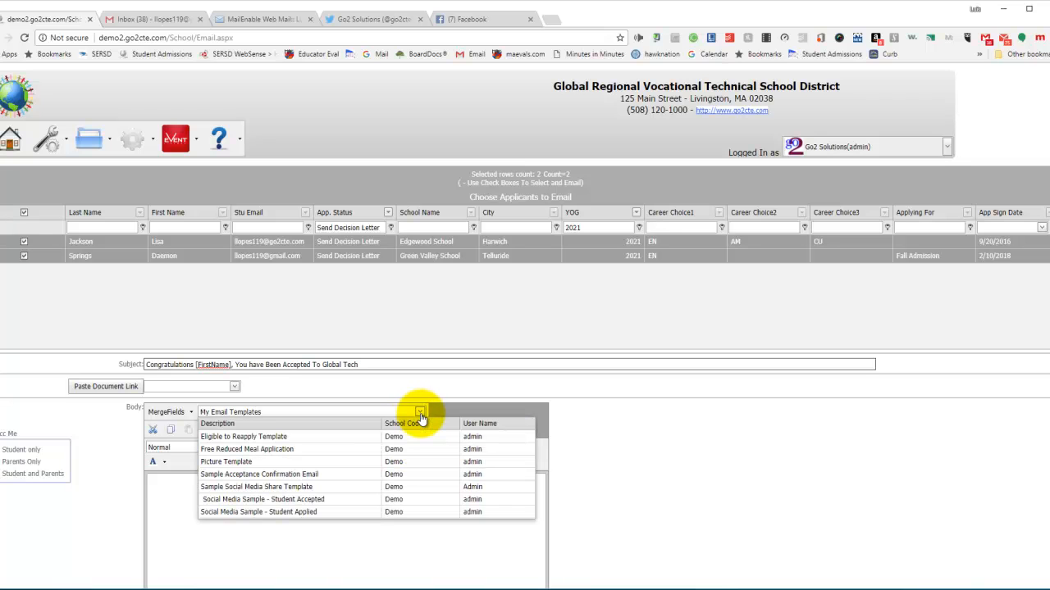
{"action": "left_click", "coordinate": [392, 502]}
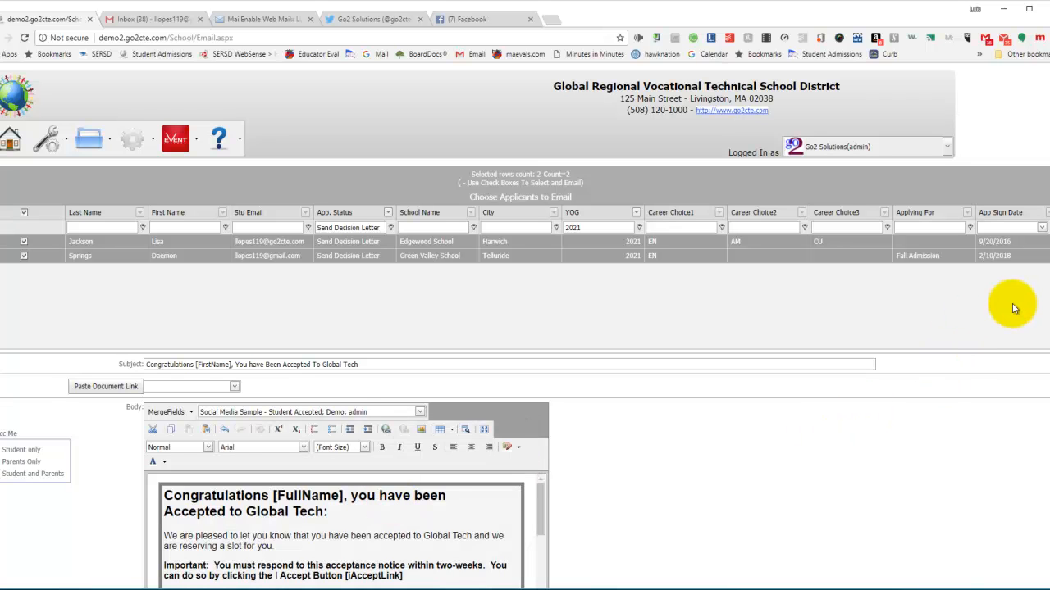
{"action": "scroll", "coordinate": [1043, 256], "scroll_direction": "down", "scroll_amount": 3}
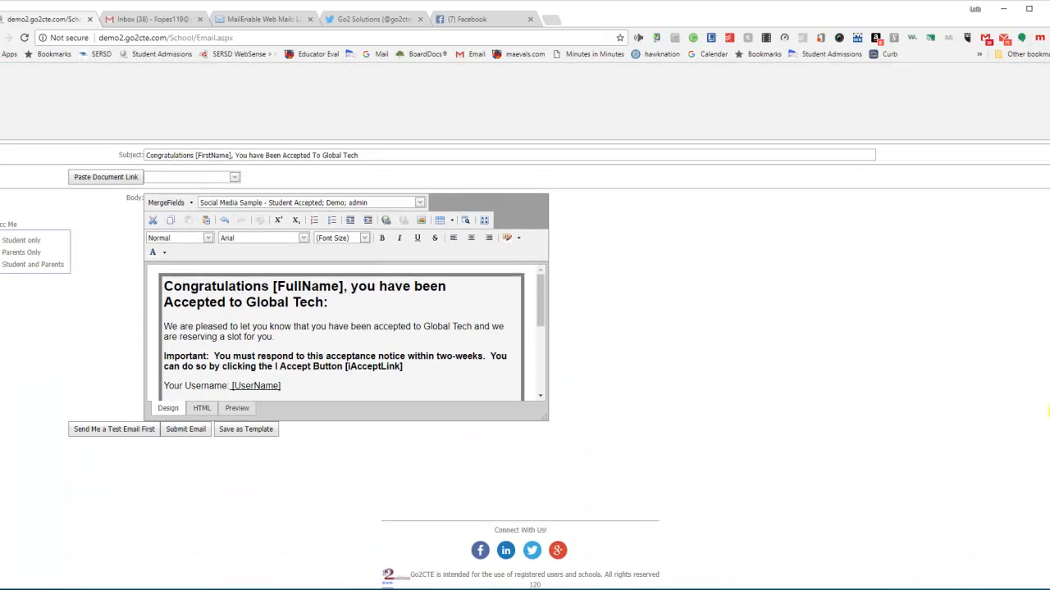
{"action": "left_click_drag", "start_coordinate": [632, 391], "coordinate": [755, 529]}
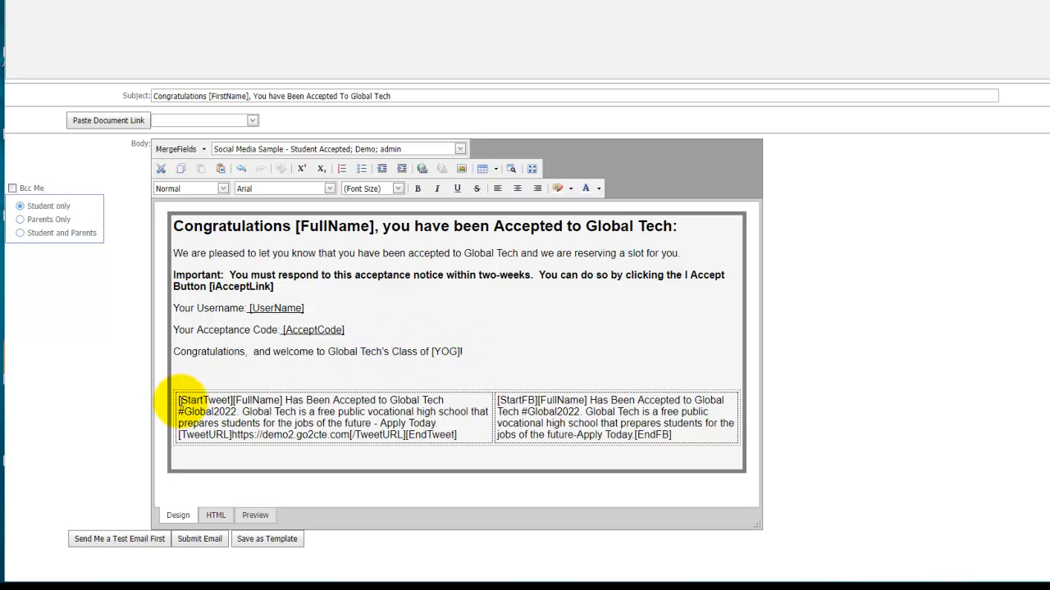
Examine the tweet text in the message and its [StartTweet] and [EndTweet] tags.
{"action": "left_click_drag", "start_coordinate": [178, 400], "coordinate": [468, 435]}
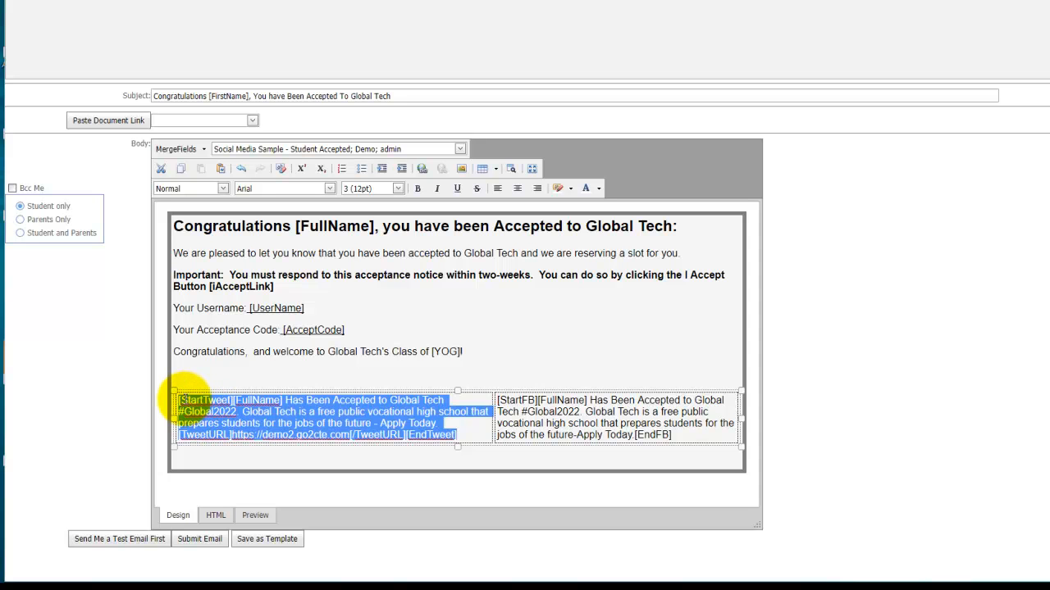
{"action": "left_click", "coordinate": [187, 400]}
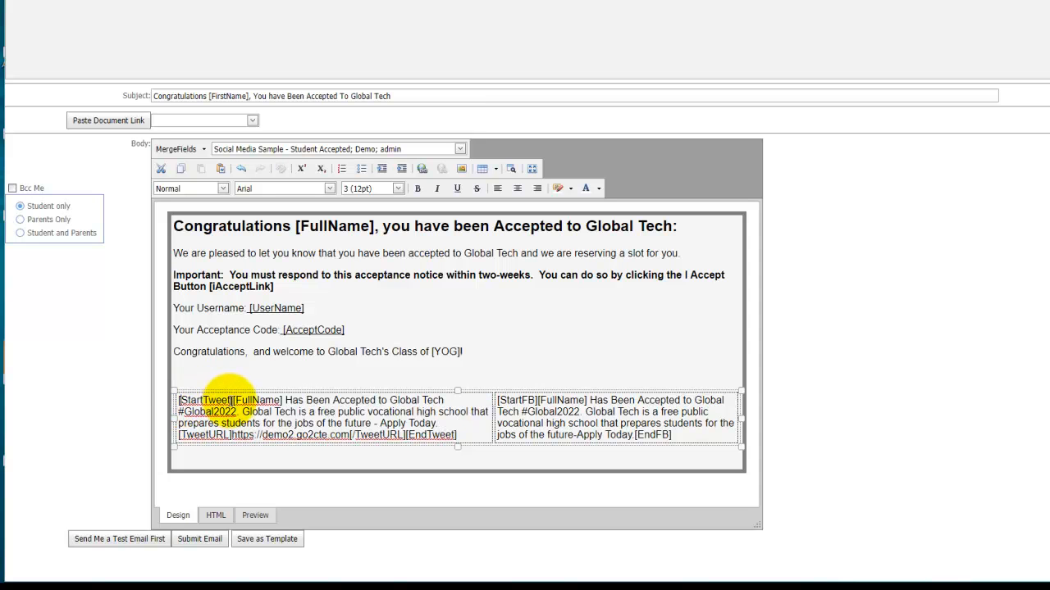
{"action": "left_click_drag", "start_coordinate": [233, 400], "coordinate": [180, 401]}
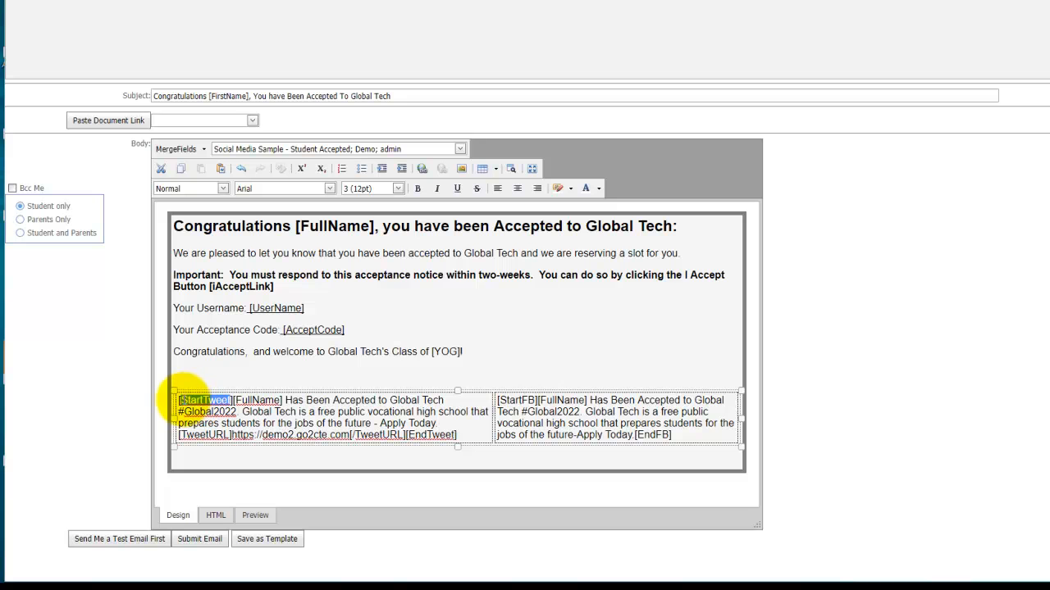
{"action": "left_click_drag", "start_coordinate": [457, 435], "coordinate": [408, 435]}
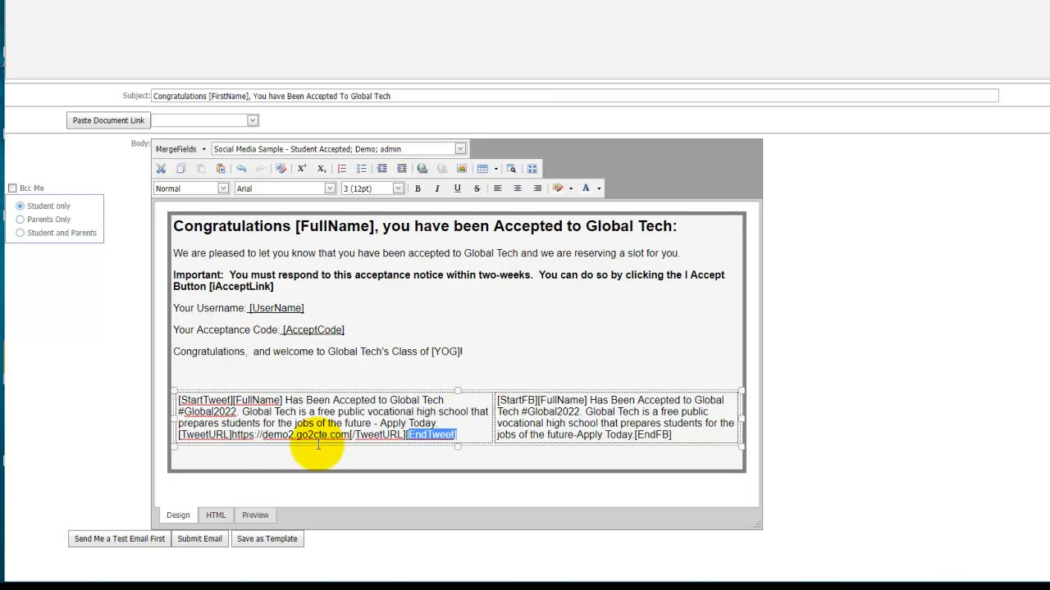
Add "Class of" and the [YOG] merge field after "Global Tech" in the tweet text.
{"action": "left_click", "coordinate": [459, 400]}
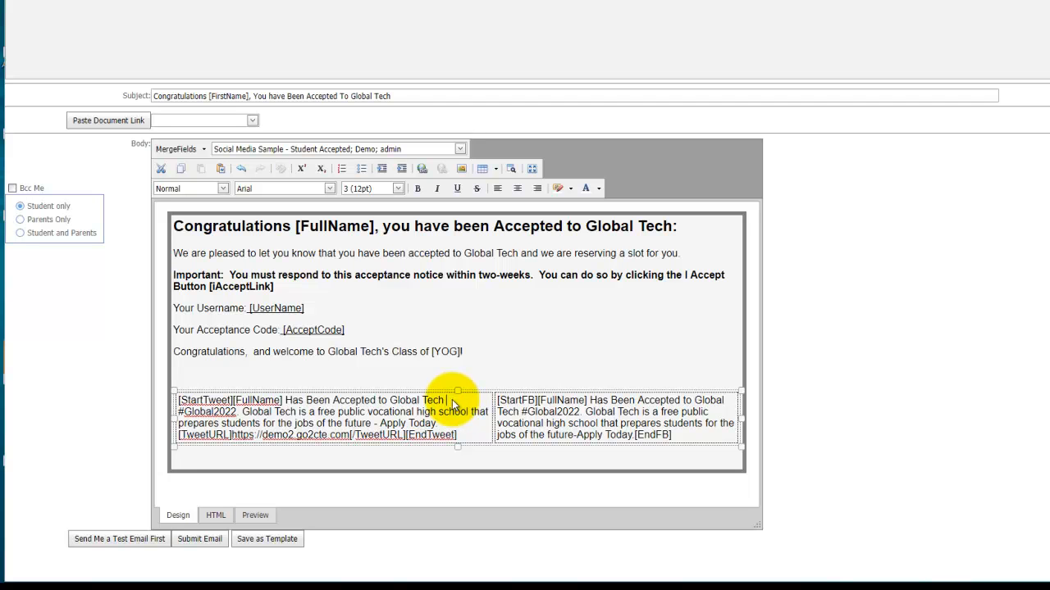
{"action": "key", "text": "Delete"}
{"action": "type", "text": "Class of"}
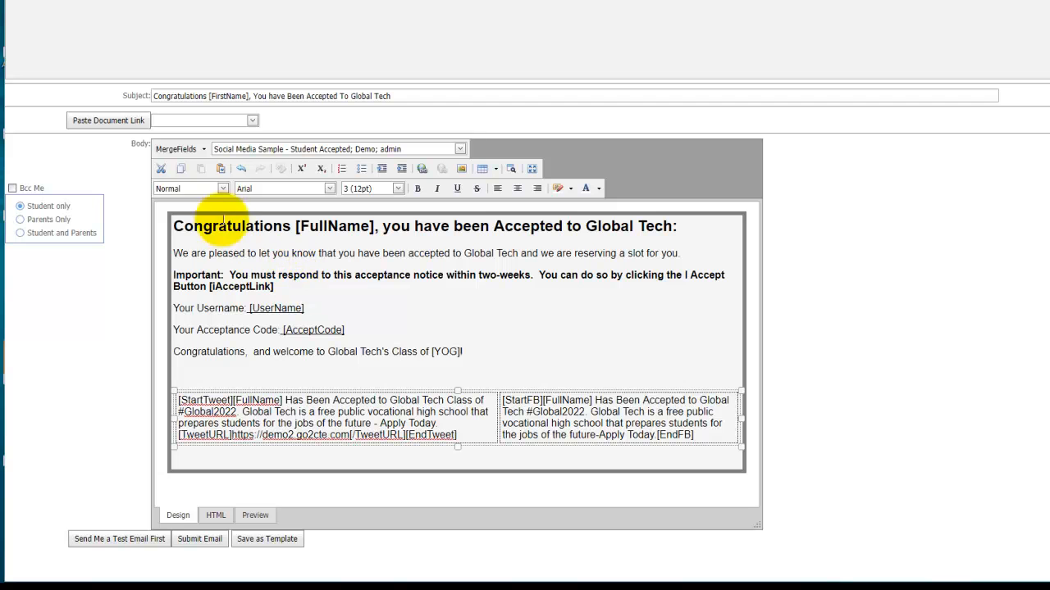
{"action": "left_click", "coordinate": [201, 149]}
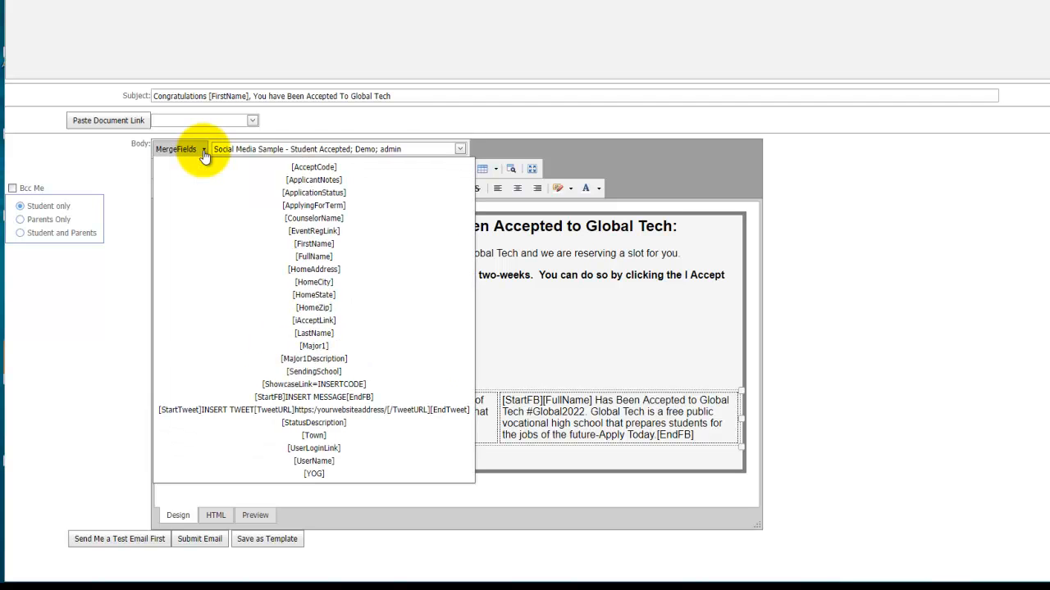
{"action": "left_click", "coordinate": [314, 475]}
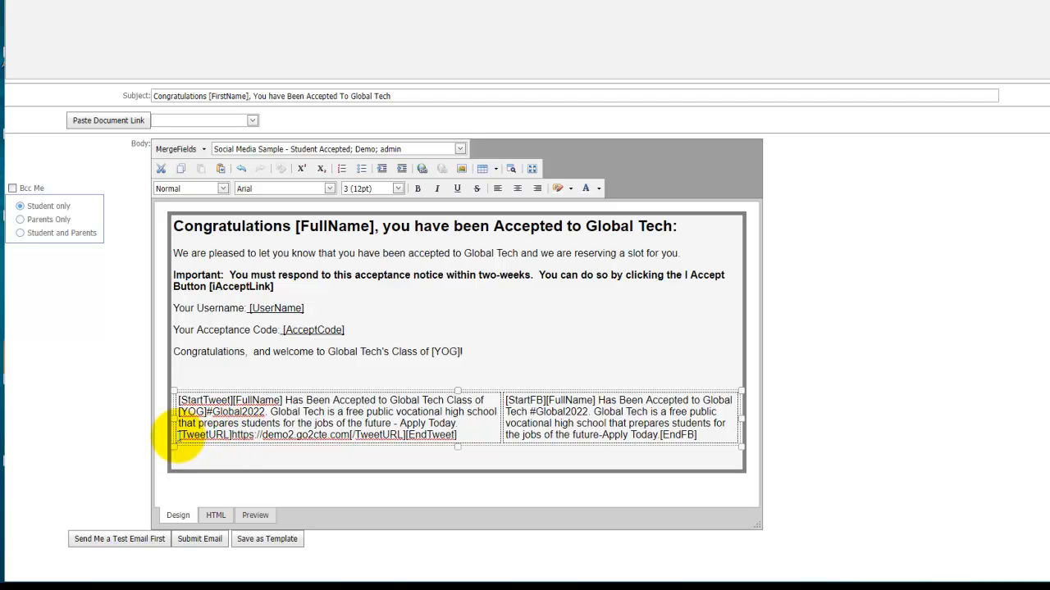
Examine the tweet's [TweetURL] link section and the Facebook post's [StartFB] and [EndFB] tags.
{"action": "left_click_drag", "start_coordinate": [179, 436], "coordinate": [405, 440]}
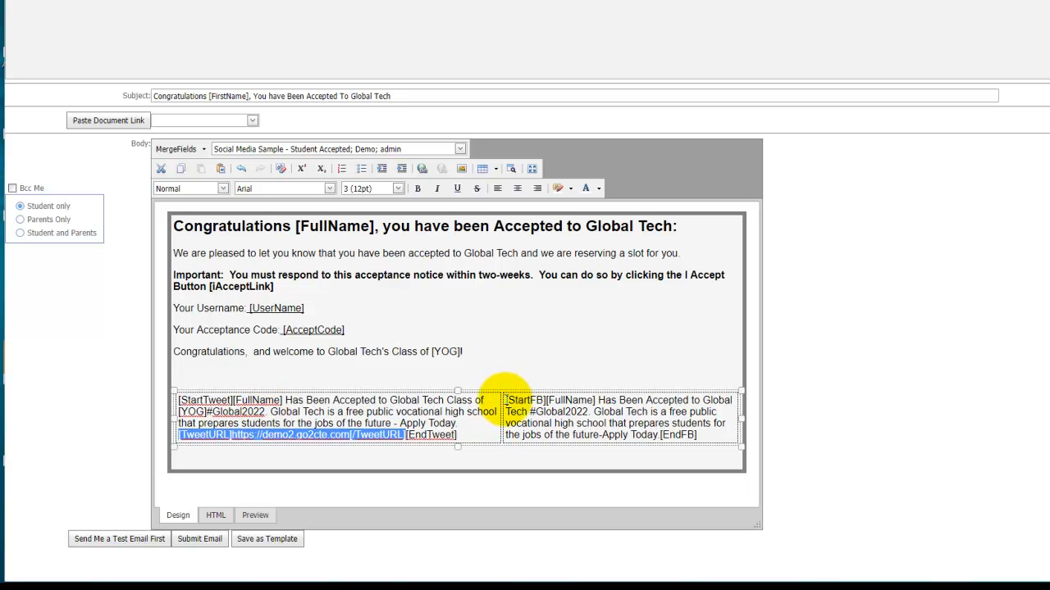
{"action": "left_click", "coordinate": [509, 399]}
{"action": "left_click_drag", "start_coordinate": [509, 397], "coordinate": [546, 400]}
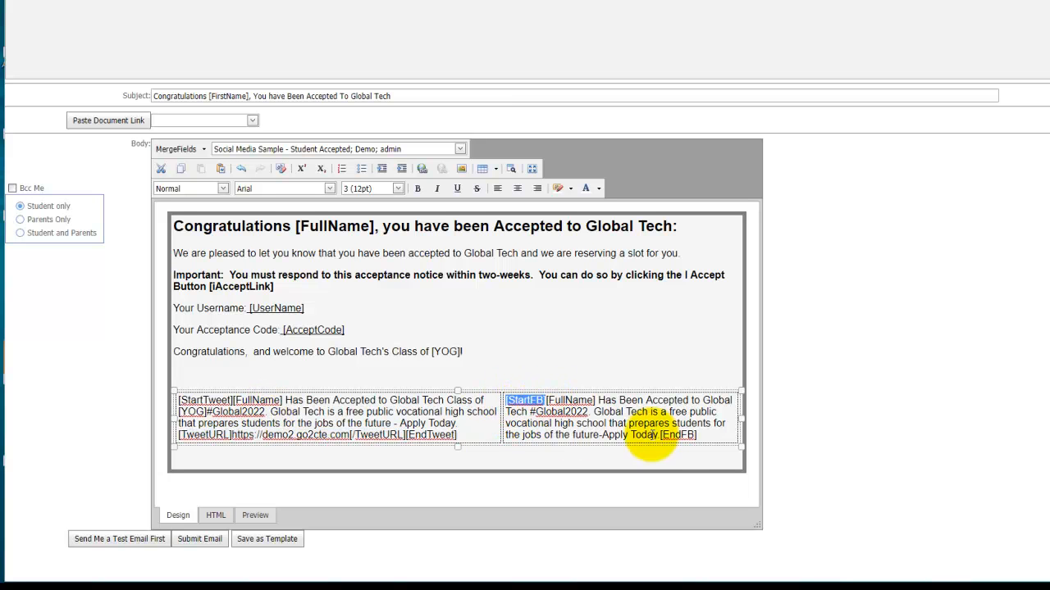
{"action": "left_click_drag", "start_coordinate": [660, 435], "coordinate": [704, 435]}
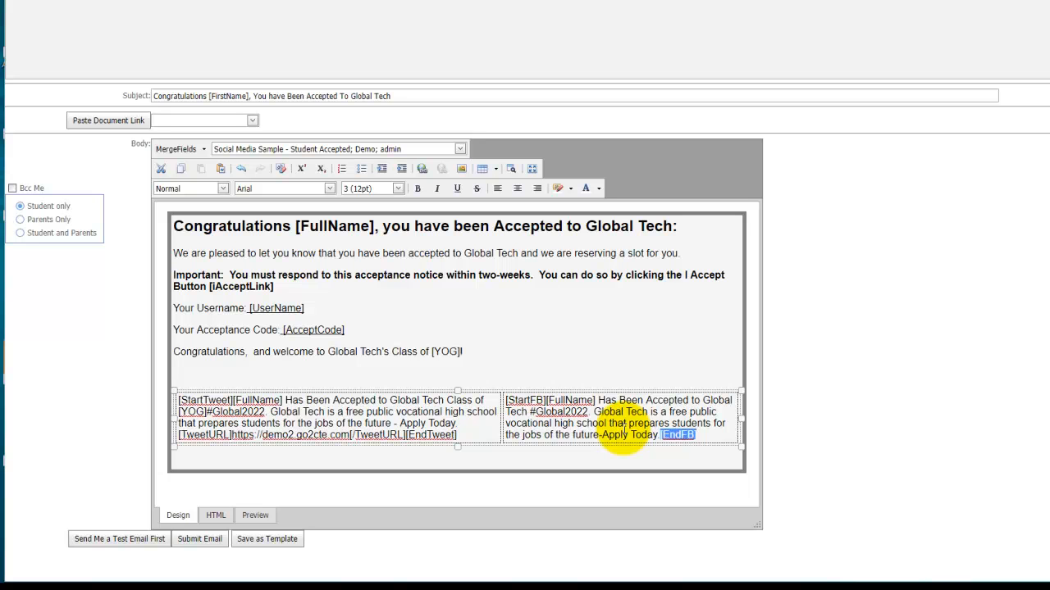
Send a test copy of the email, then switch to the MailEnable webmail and open its reloaded inbox.
{"action": "left_click", "coordinate": [102, 543]}
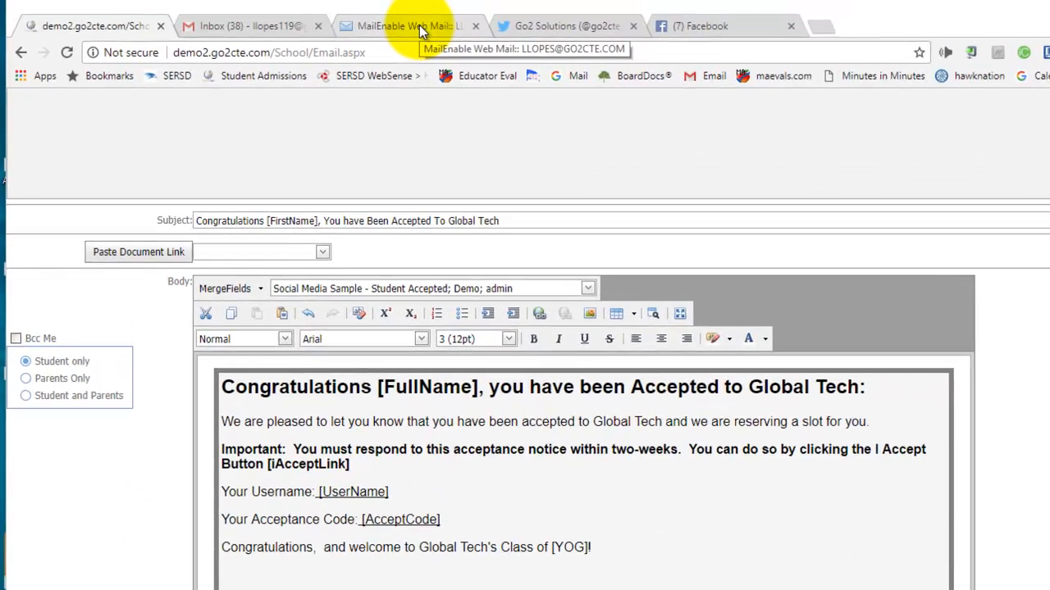
{"action": "left_click", "coordinate": [419, 25]}
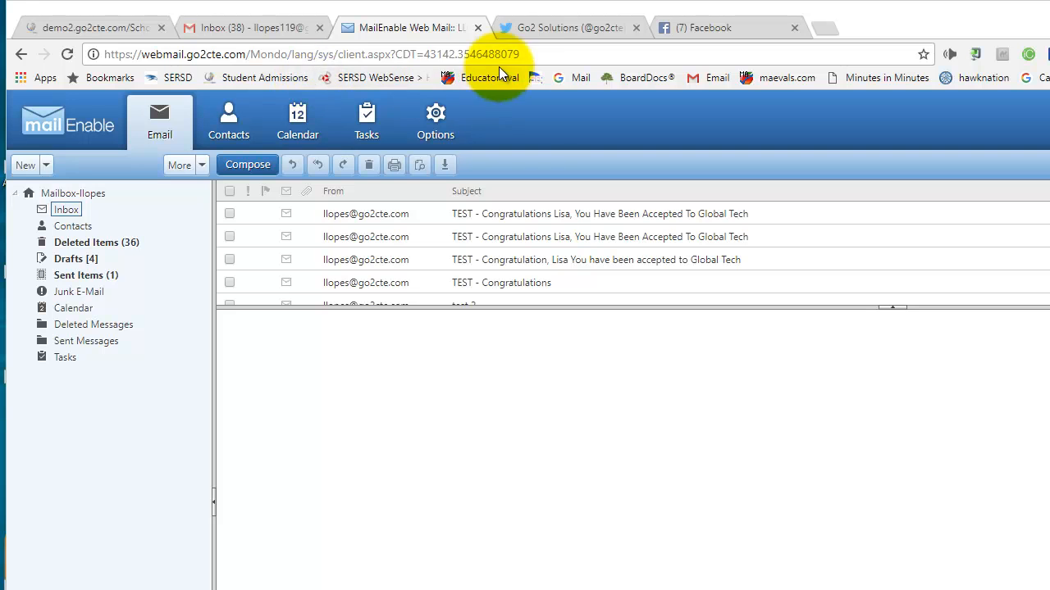
{"action": "left_click", "coordinate": [538, 57]}
{"action": "key", "text": "Return"}
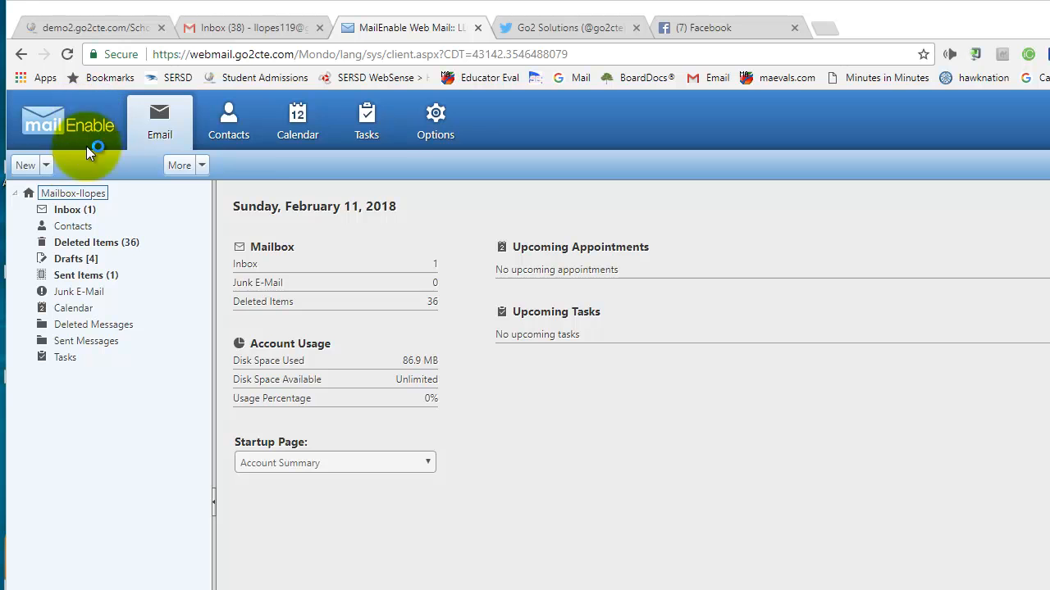
{"action": "left_click", "coordinate": [78, 213]}
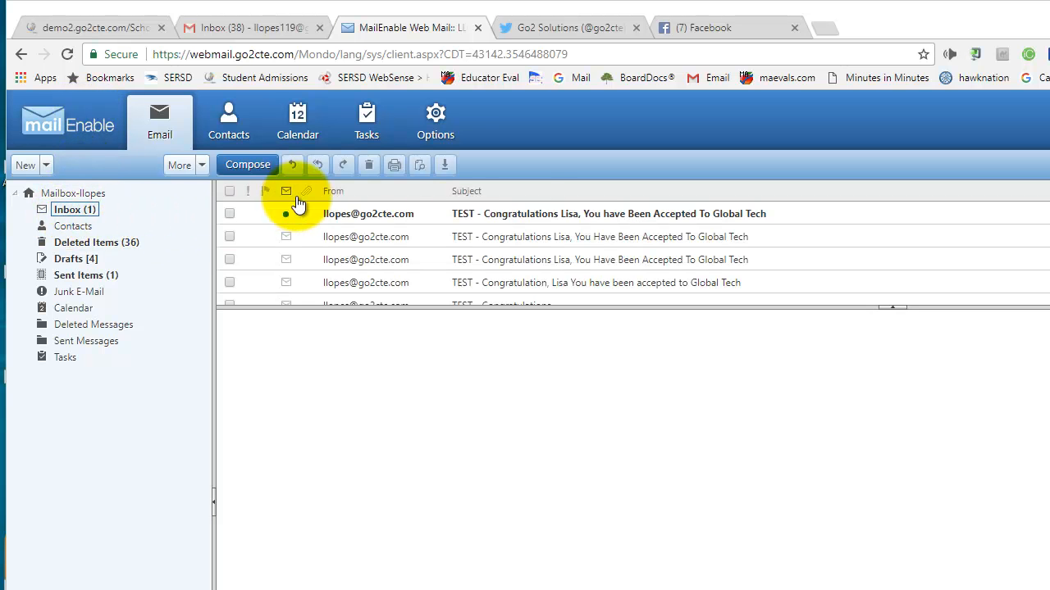
Check the newest test email in the webmail inbox, then return to the Go2CTE email page and submit the email to the selected applicants.
{"action": "left_click", "coordinate": [542, 220]}
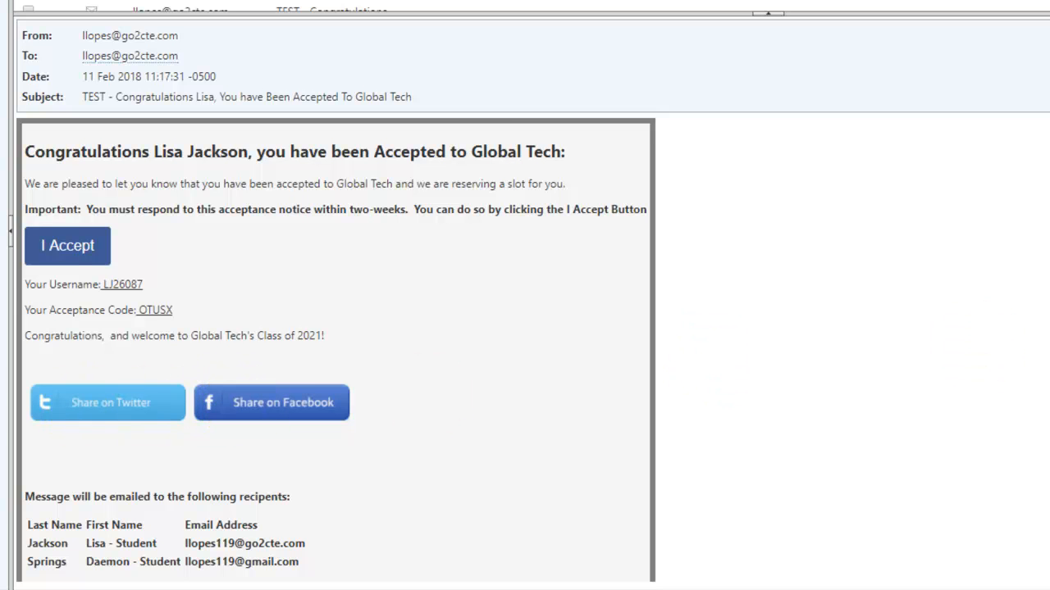
{"action": "scroll", "coordinate": [335, 350], "scroll_direction": "down", "scroll_amount": 1}
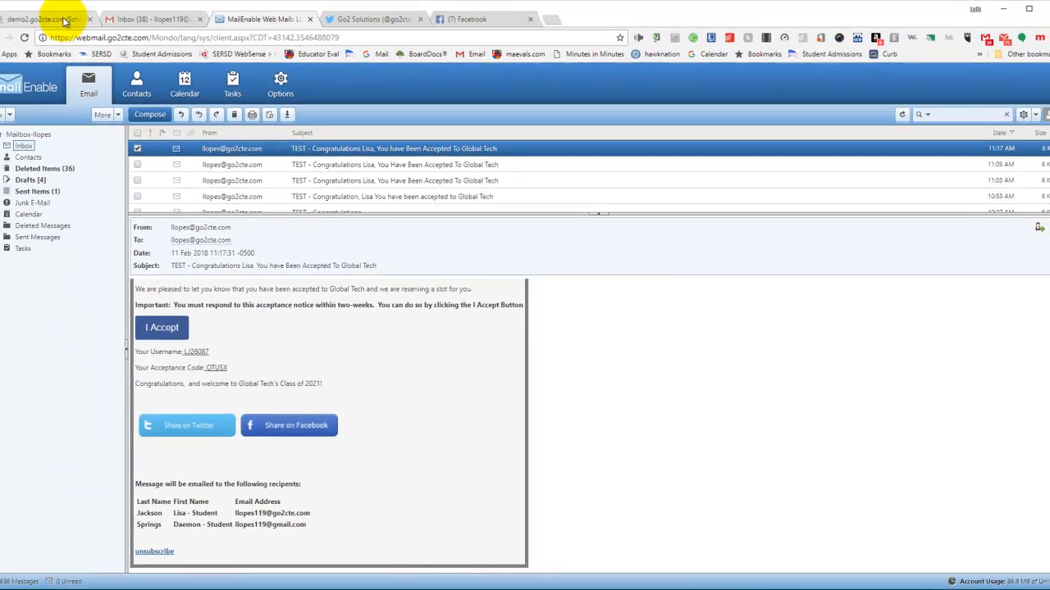
{"action": "left_click", "coordinate": [36, 15]}
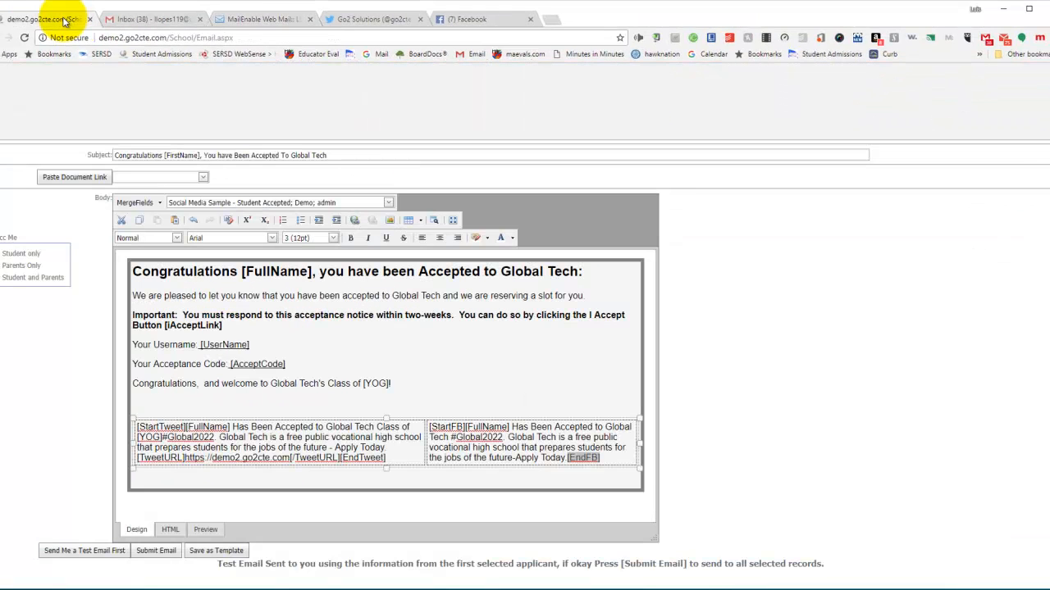
{"action": "left_click", "coordinate": [155, 551]}
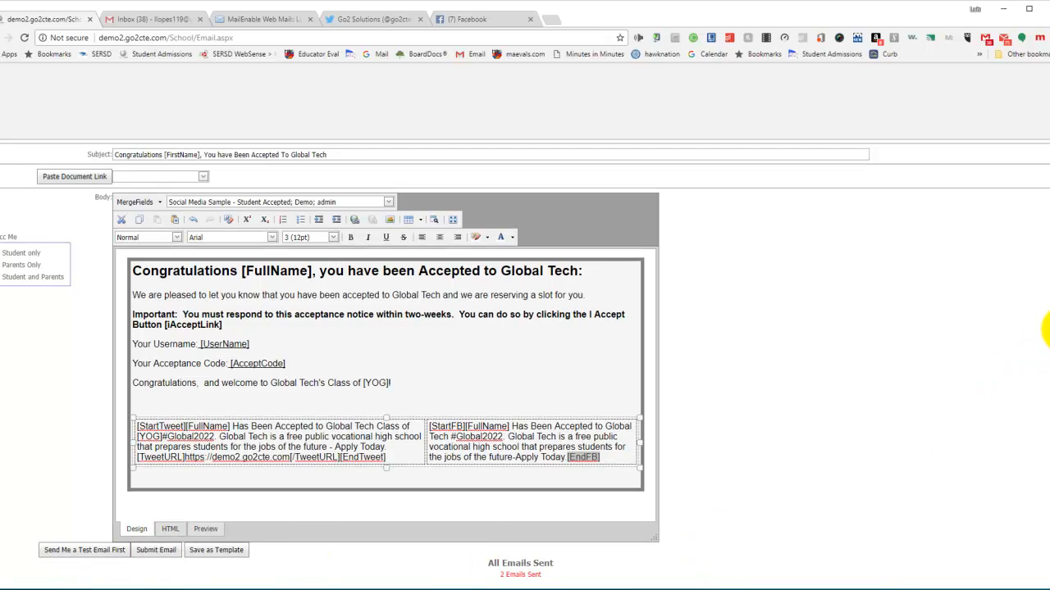
{"action": "scroll", "coordinate": [1031, 270], "scroll_direction": "down", "scroll_amount": 3}
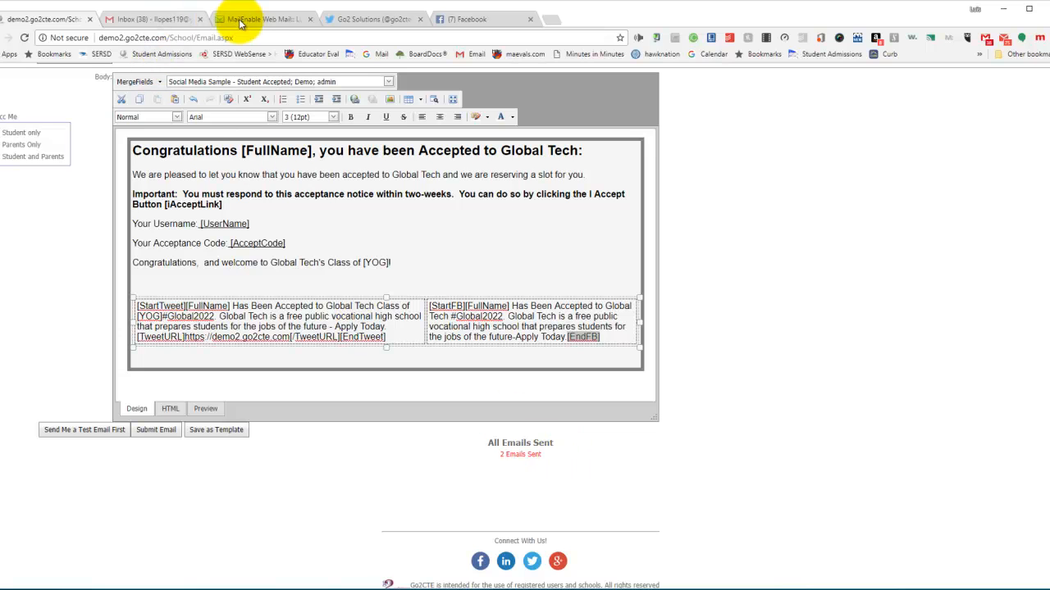
Switch to the Gmail inbox, refresh it and open the new Global Tech acceptance email.
{"action": "left_click", "coordinate": [267, 19]}
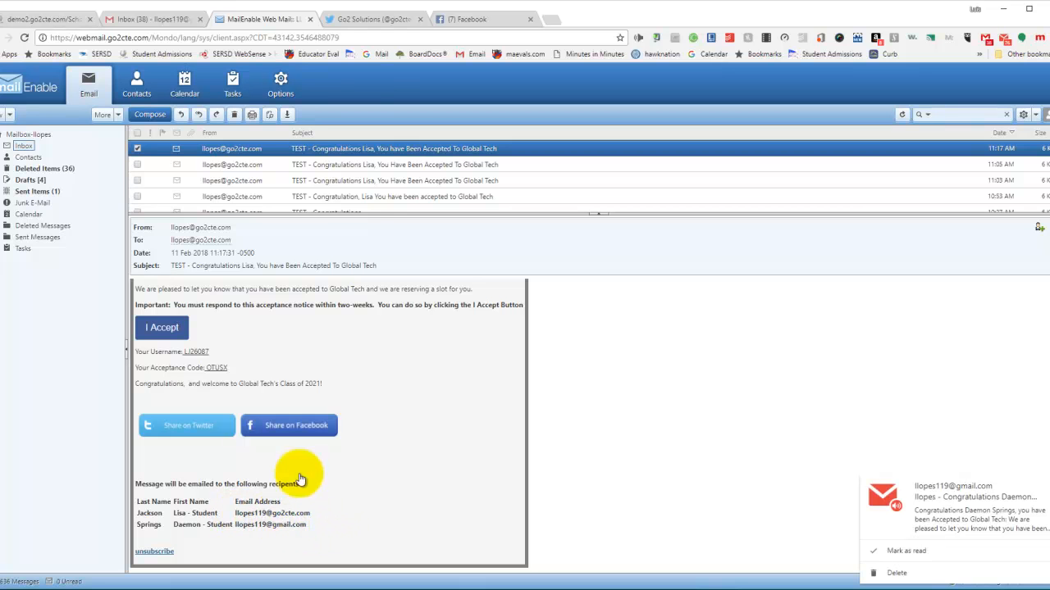
{"action": "left_click", "coordinate": [151, 20]}
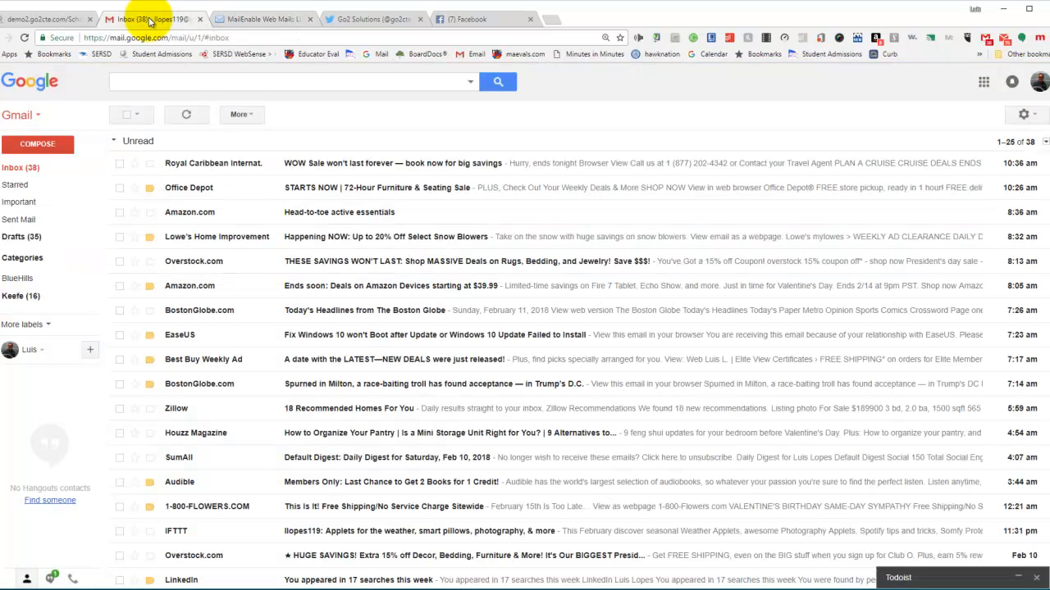
{"action": "left_click", "coordinate": [188, 114]}
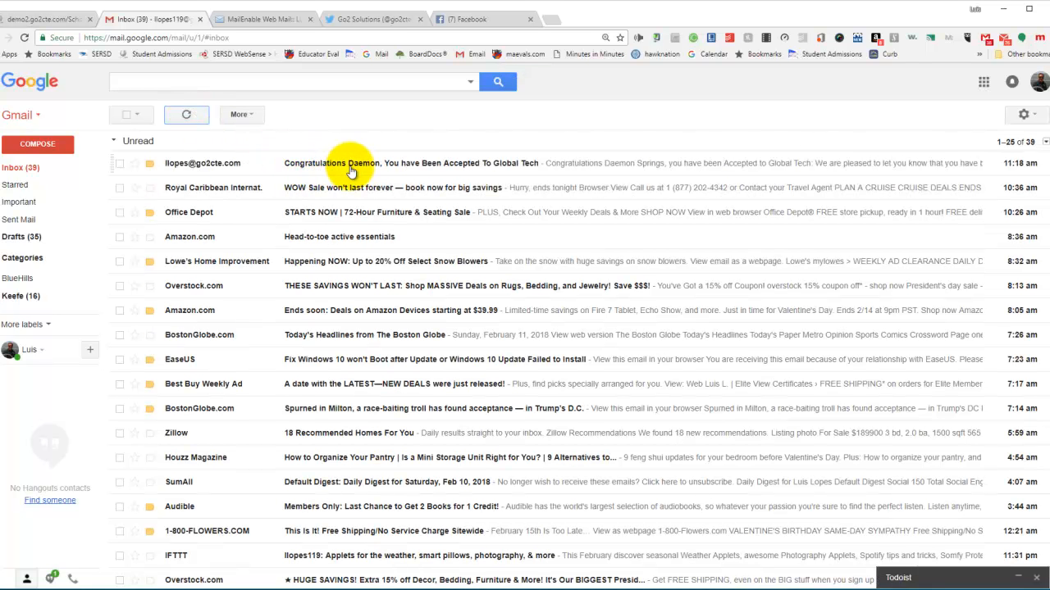
{"action": "left_click", "coordinate": [301, 169]}
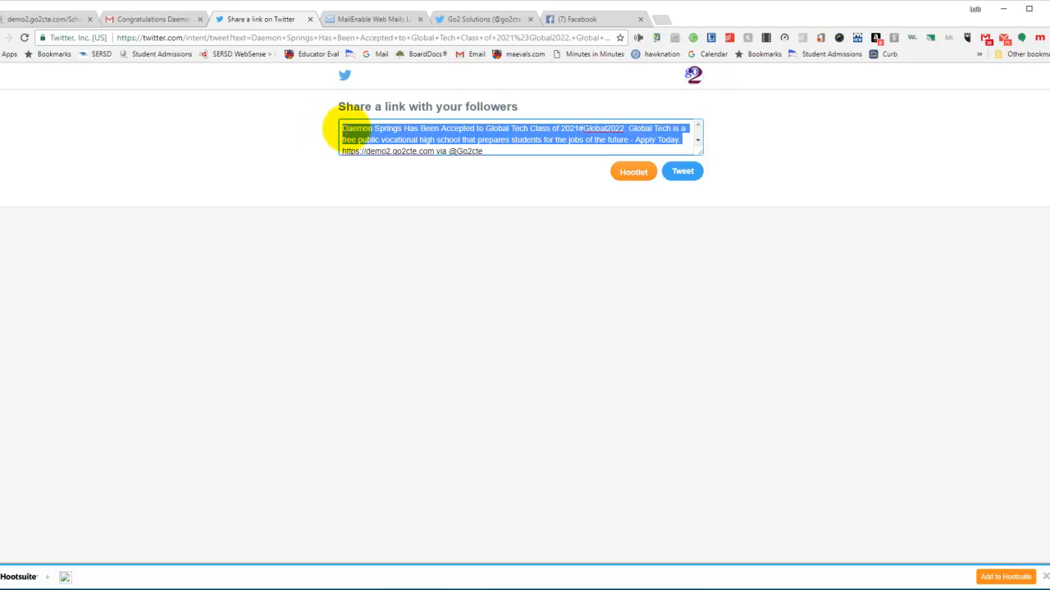
Post the acceptance email's prepared Twitter message as a tweet and view the published tweet with its options.
{"action": "left_click", "coordinate": [342, 128]}
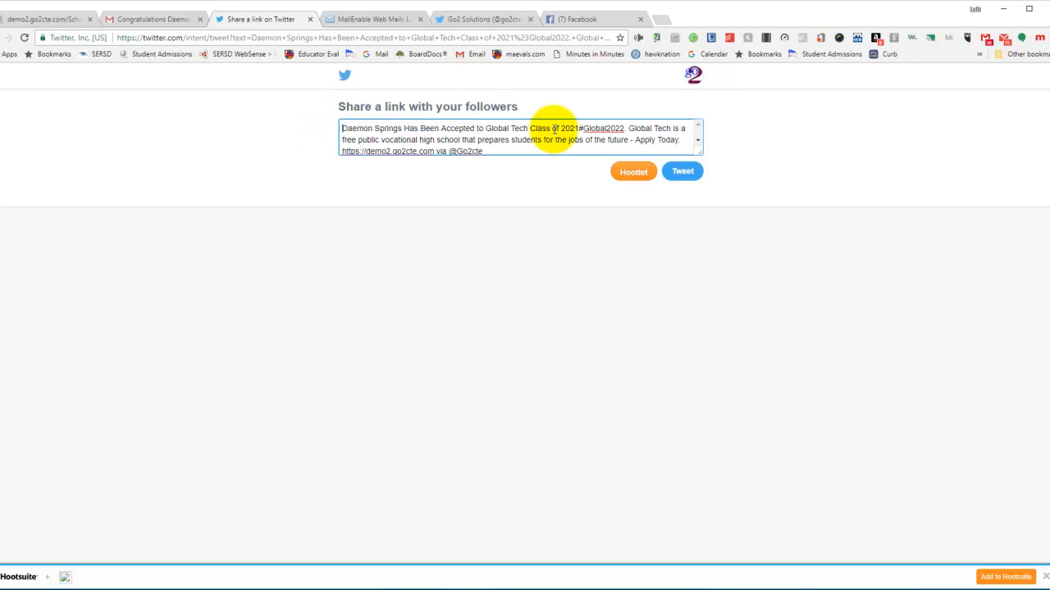
{"action": "left_click", "coordinate": [684, 175]}
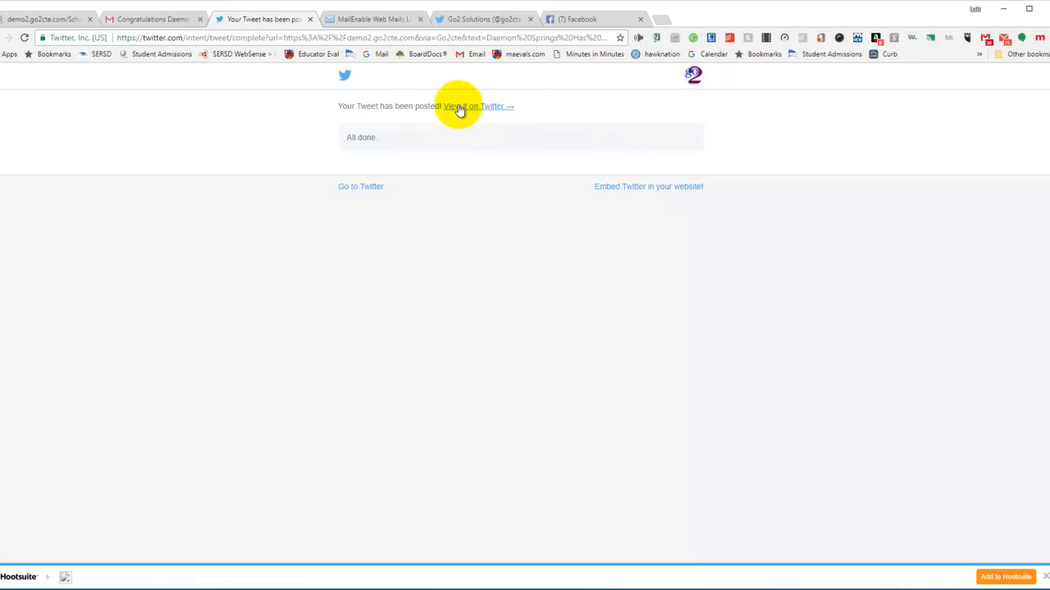
{"action": "left_click", "coordinate": [479, 111]}
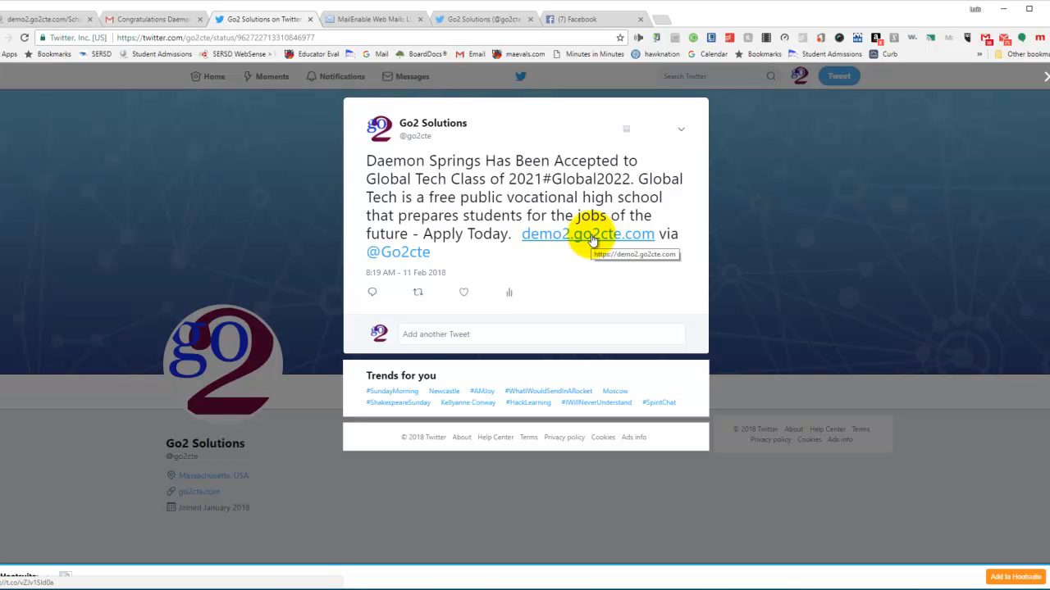
{"action": "left_click", "coordinate": [682, 130]}
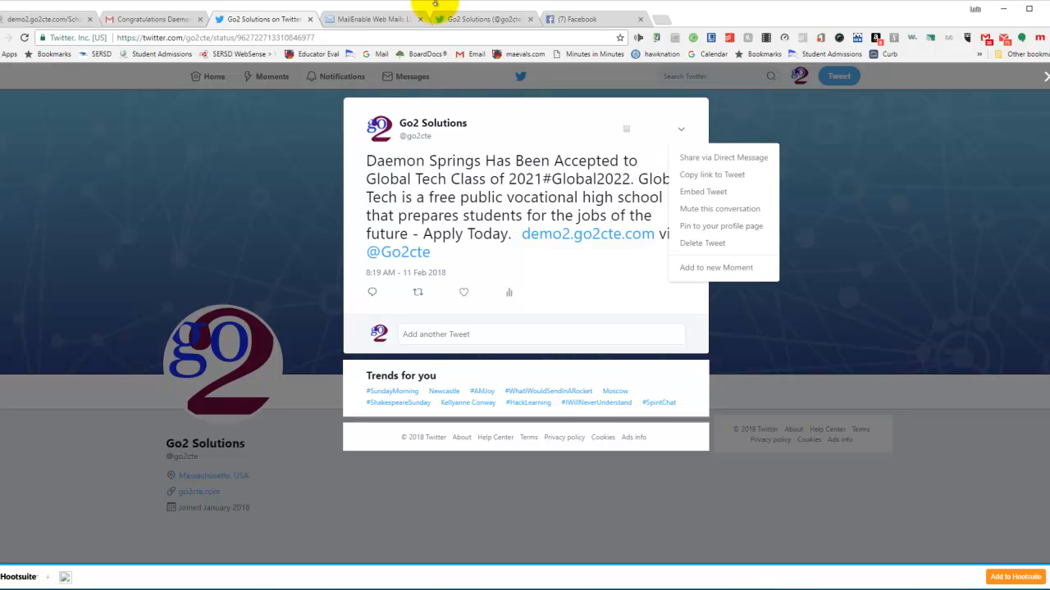
Share the acceptance from the Gmail message on Facebook with the comment "I am so excited to Attend Global Tech".
{"action": "left_click", "coordinate": [142, 21]}
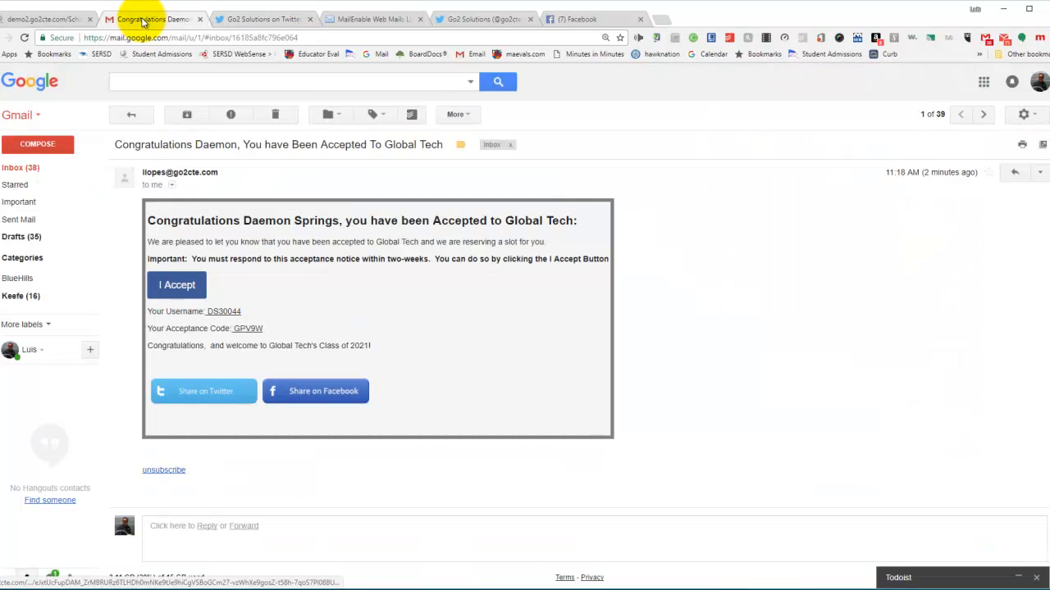
{"action": "left_click", "coordinate": [328, 398]}
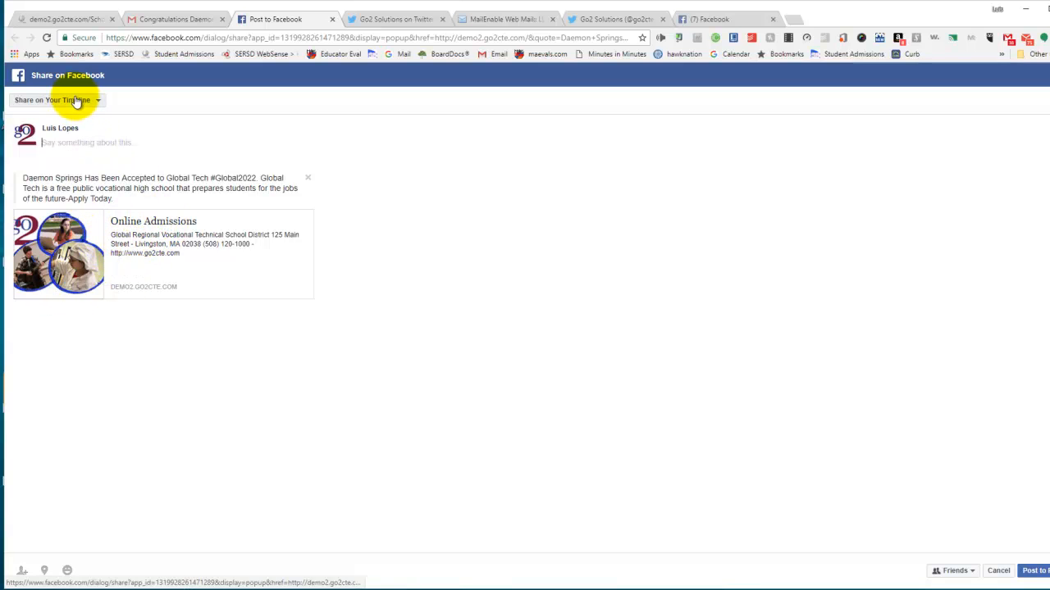
{"action": "left_click", "coordinate": [133, 157]}
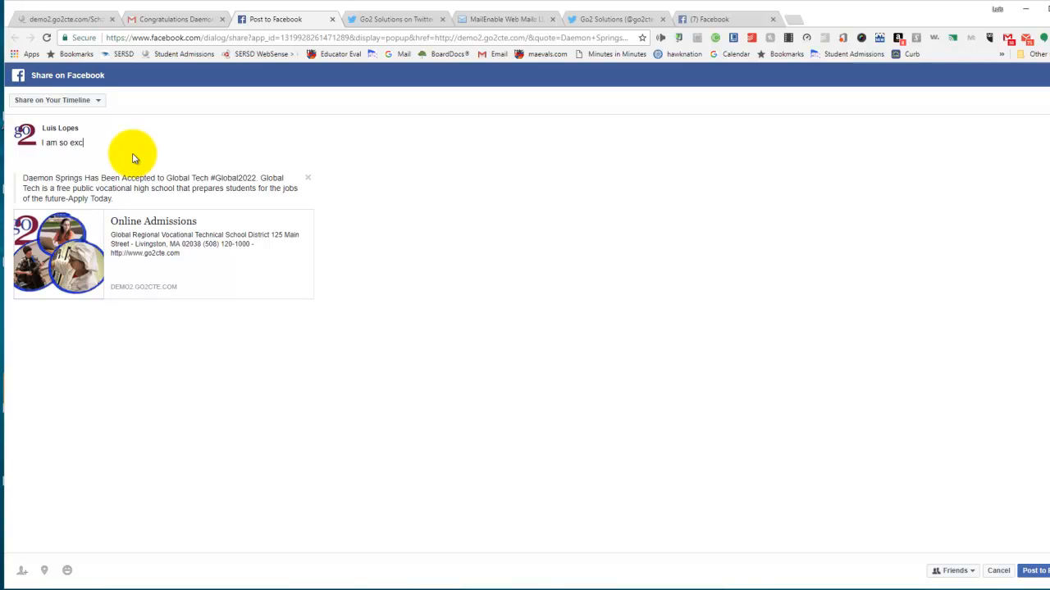
{"action": "type", "text": "I am so excited to Attend Global Tech"}
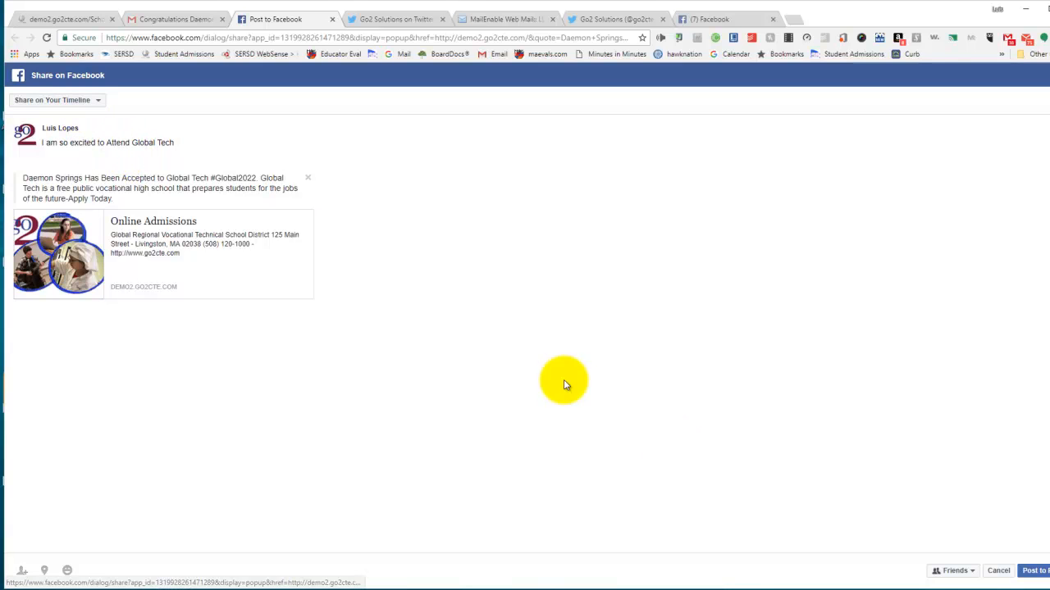
{"action": "left_click", "coordinate": [1037, 570]}
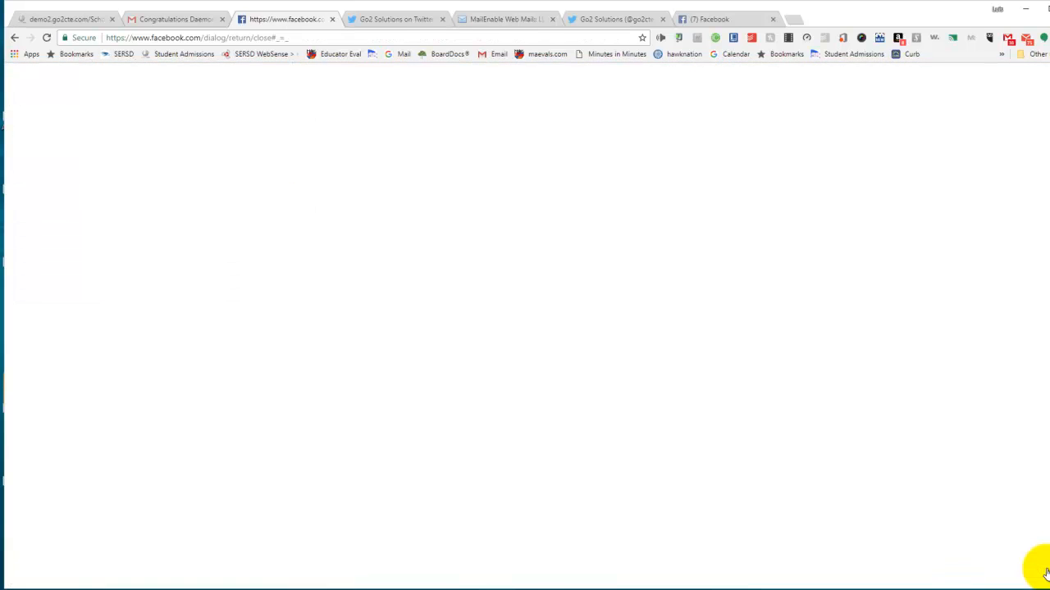
Reload the Facebook news feed and find the newly shared acceptance post.
{"action": "left_click", "coordinate": [738, 20]}
{"action": "left_click", "coordinate": [329, 38]}
{"action": "key", "text": "Return"}
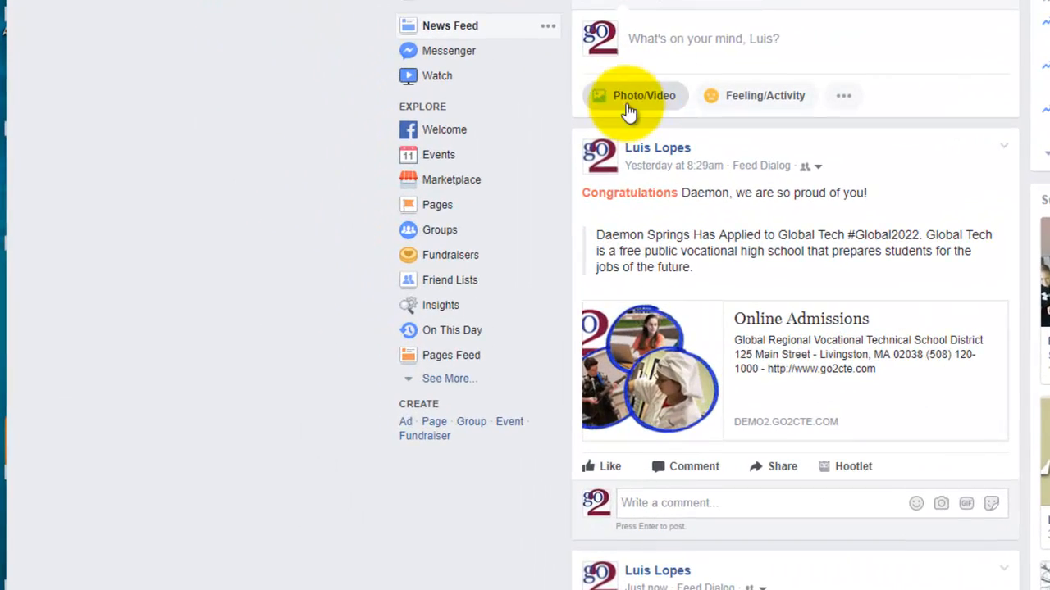
{"action": "scroll", "coordinate": [748, 439], "scroll_direction": "down", "scroll_amount": 4}
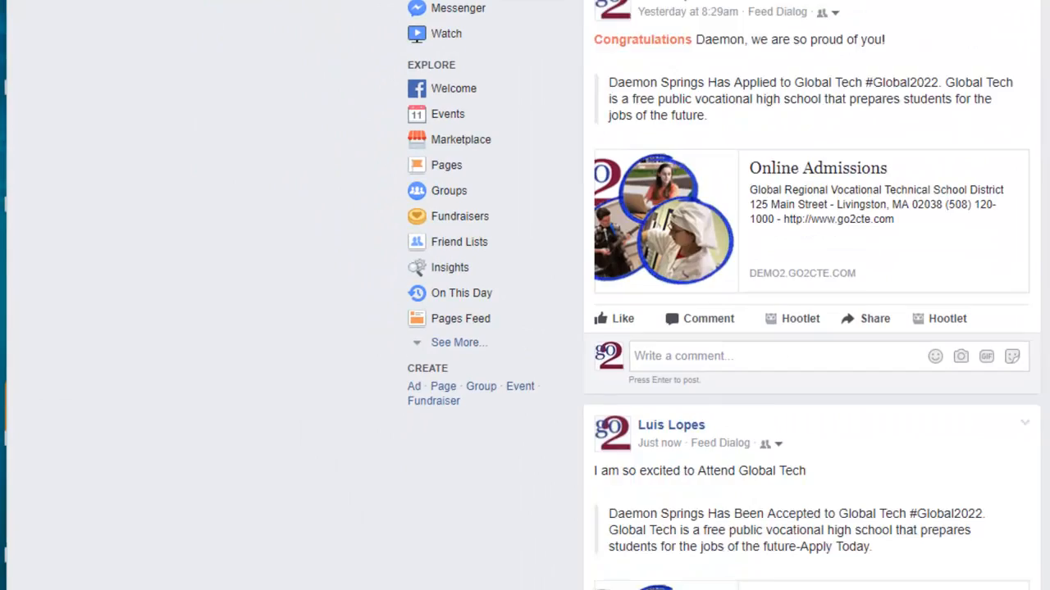
{"action": "scroll", "coordinate": [812, 328], "scroll_direction": "down", "scroll_amount": 1}
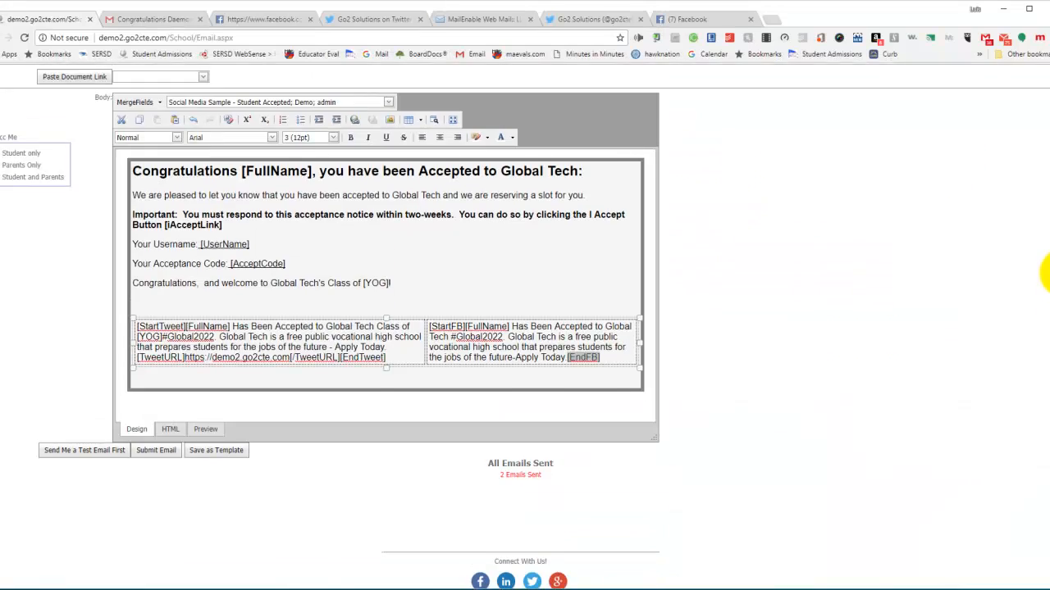
Back on the Go2CTE email page, set the recipients to Parents Only and replace "You have" with "Has" in the subject.
{"action": "scroll", "coordinate": [1047, 274], "scroll_direction": "up", "scroll_amount": 2}
{"action": "scroll", "coordinate": [1048, 238], "scroll_direction": "down", "scroll_amount": 1}
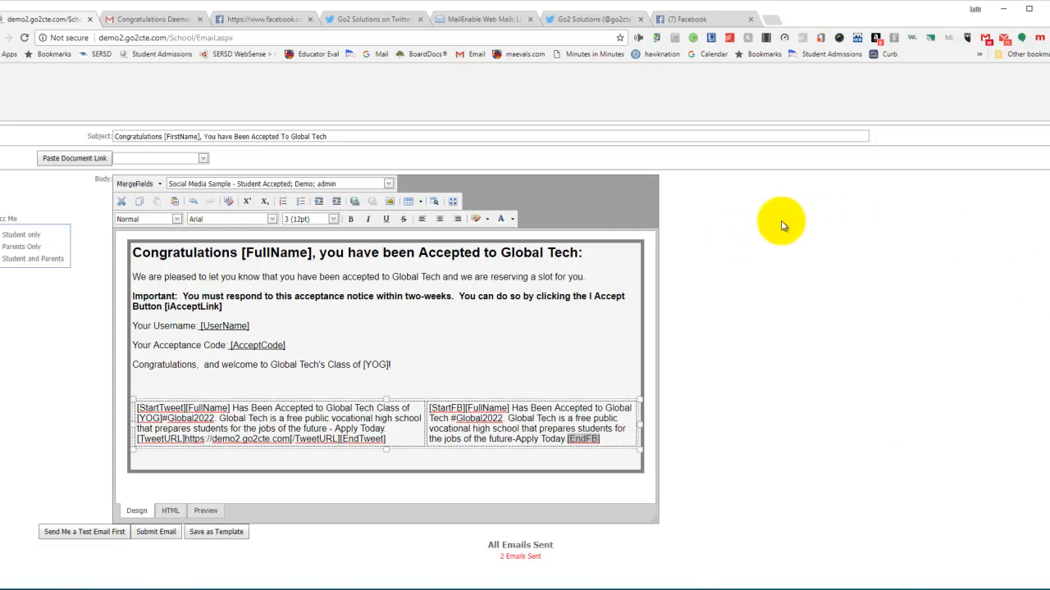
{"action": "left_click", "coordinate": [18, 250]}
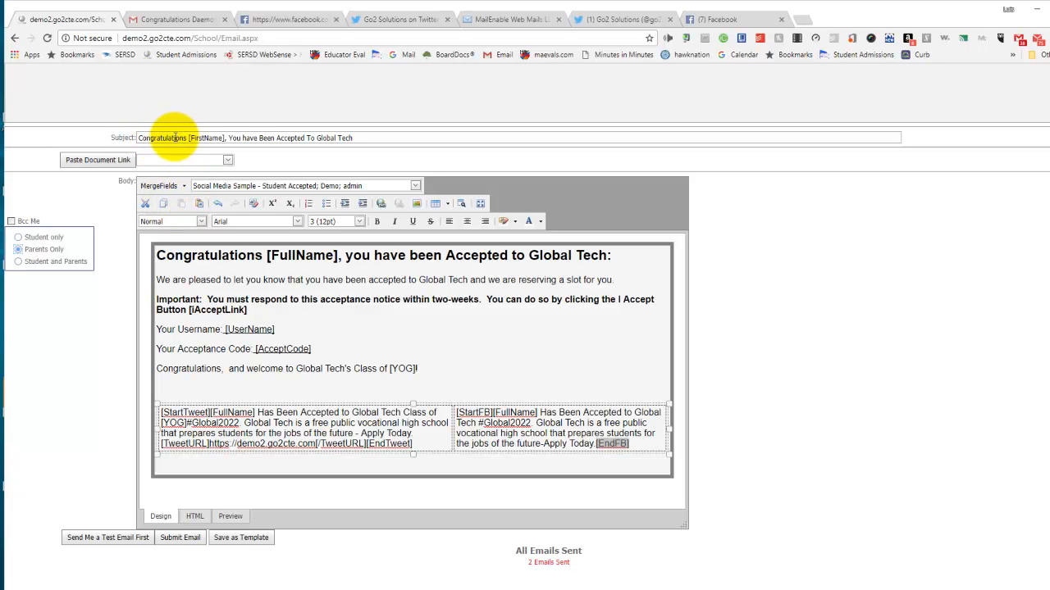
{"action": "left_click_drag", "start_coordinate": [229, 138], "coordinate": [258, 138]}
{"action": "type", "text": "Has"}
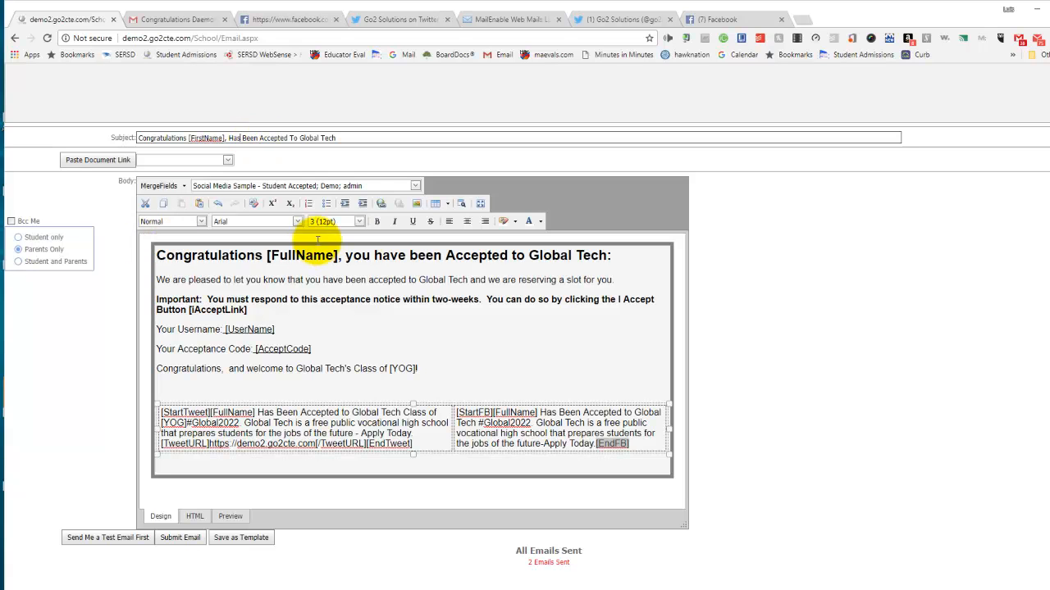
Reword the message heading after the [FullName] field to read "your child has been Accepted to Global Tech".
{"action": "left_click", "coordinate": [370, 255]}
{"action": "type", "text": "r chil"}
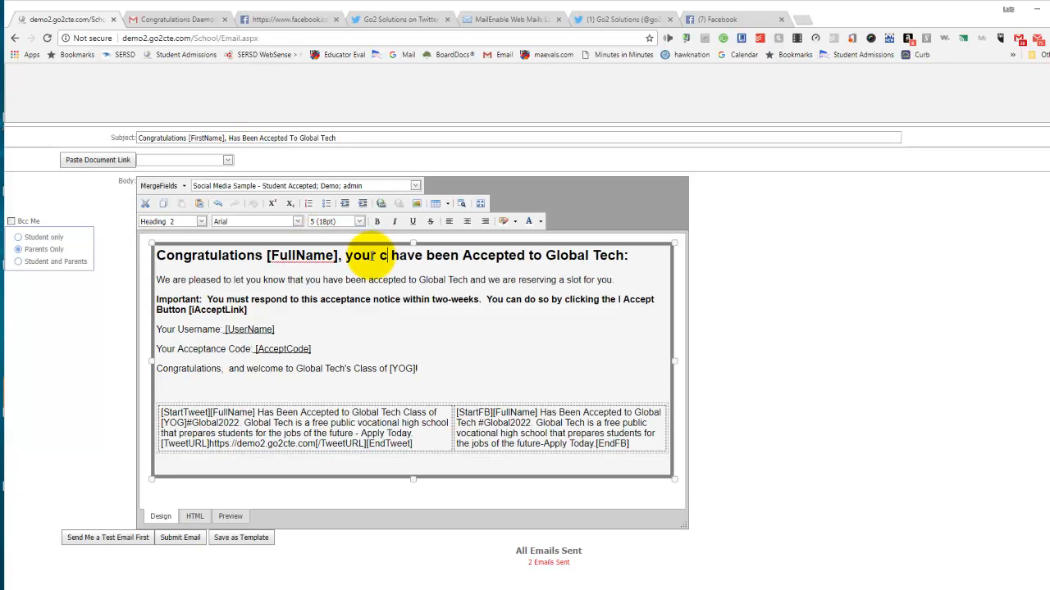
{"action": "type", "text": "d"}
{"action": "key", "text": "Right"}
{"action": "key", "text": "Right"}
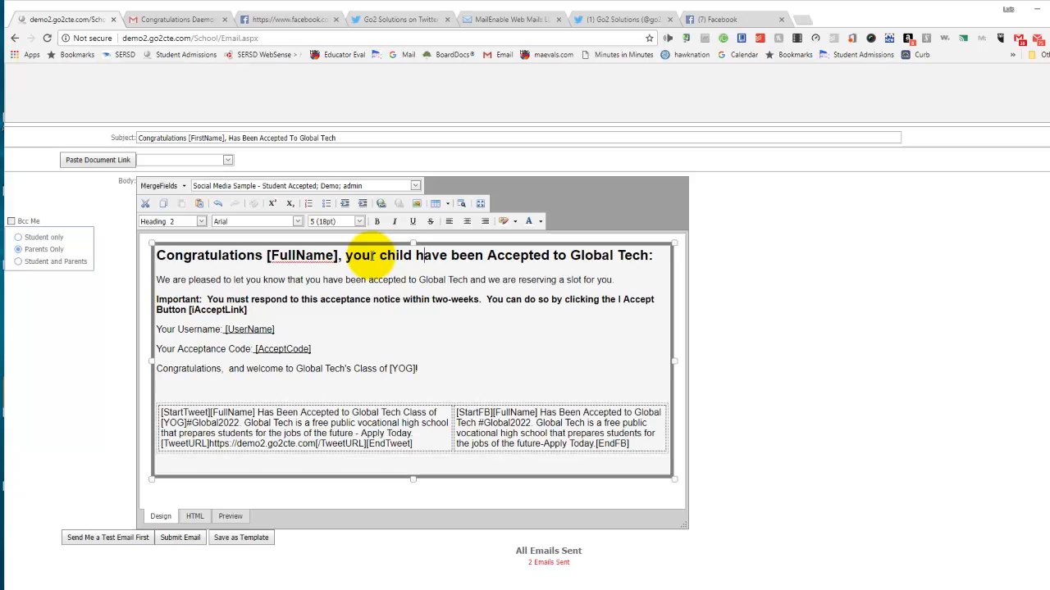
{"action": "key", "text": "Delete"}
{"action": "key", "text": "Delete"}
{"action": "key", "text": "Delete"}
{"action": "type", "text": "as"}
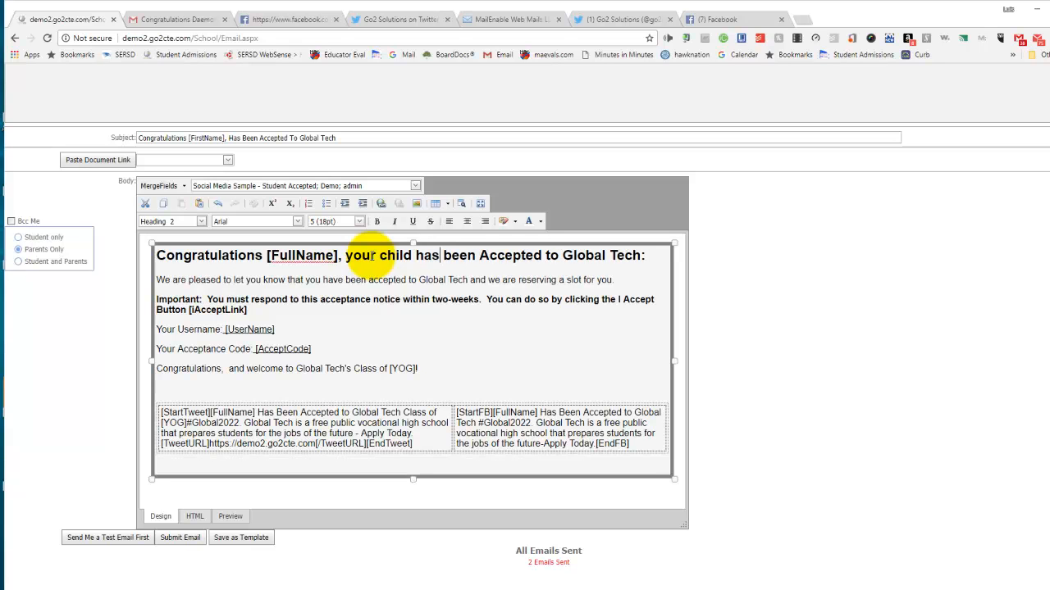
Reword the opening sentence to say "your child has been accepted" and end it with "a slot for him/her.".
{"action": "double_click", "coordinate": [312, 280]}
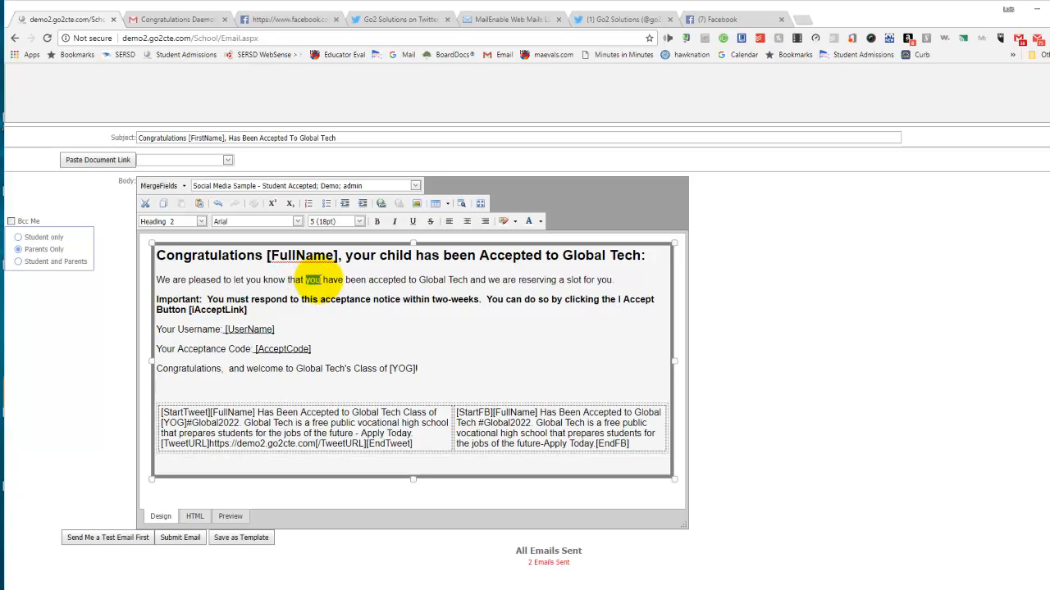
{"action": "type", "text": "your child"}
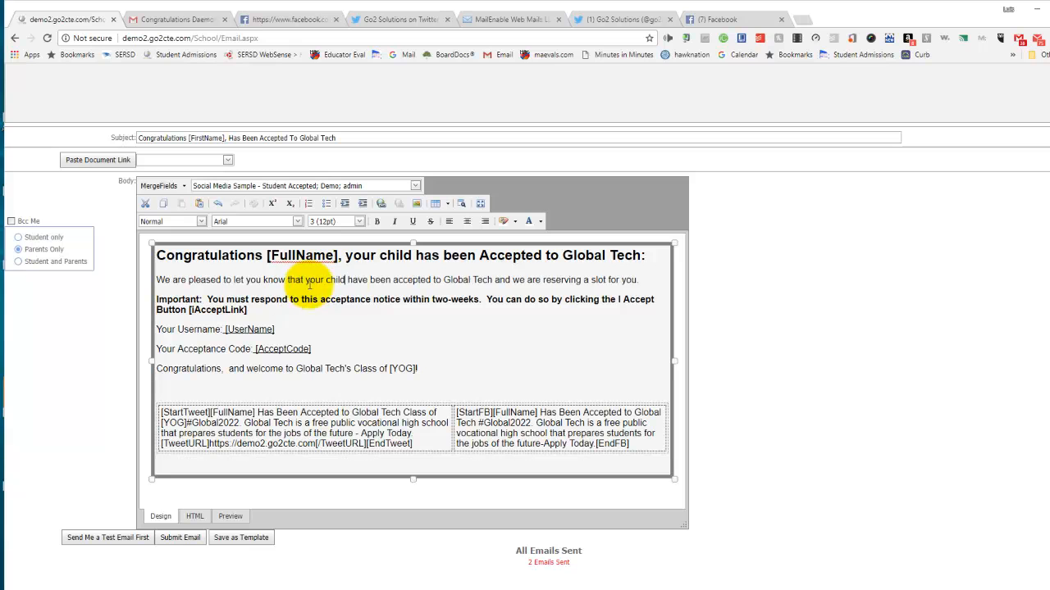
{"action": "left_click_drag", "start_coordinate": [357, 280], "coordinate": [369, 280]}
{"action": "type", "text": "s"}
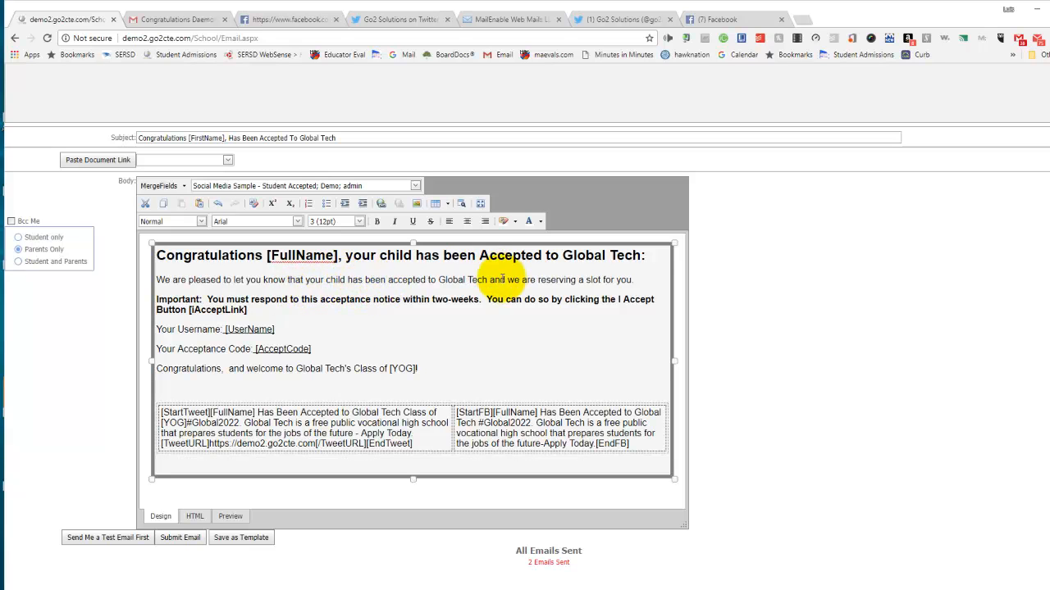
{"action": "left_click_drag", "start_coordinate": [615, 281], "coordinate": [632, 280]}
{"action": "type", "text": "him"}
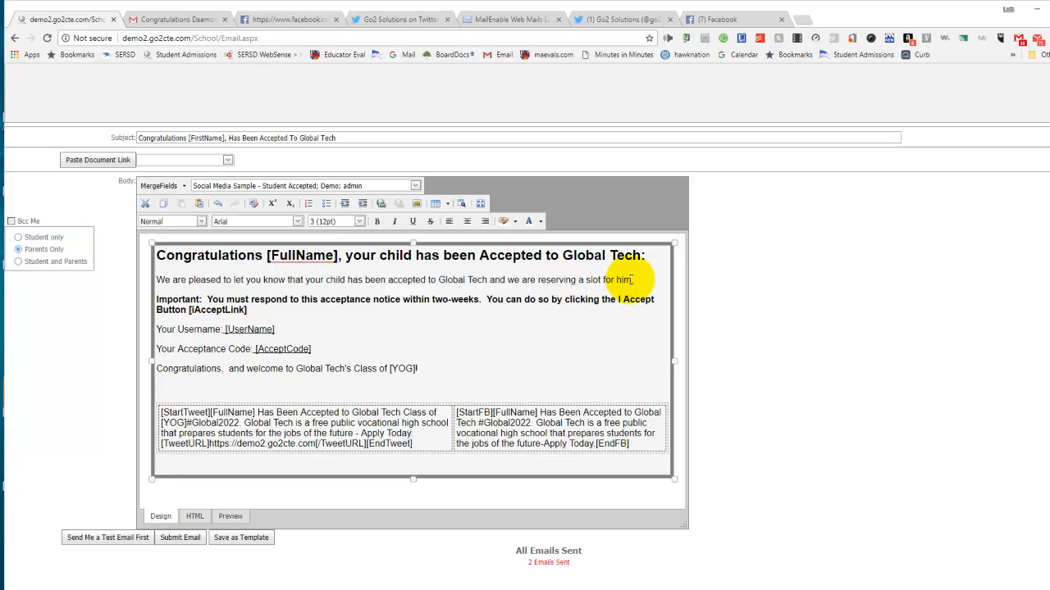
{"action": "type", "text": "/her."}
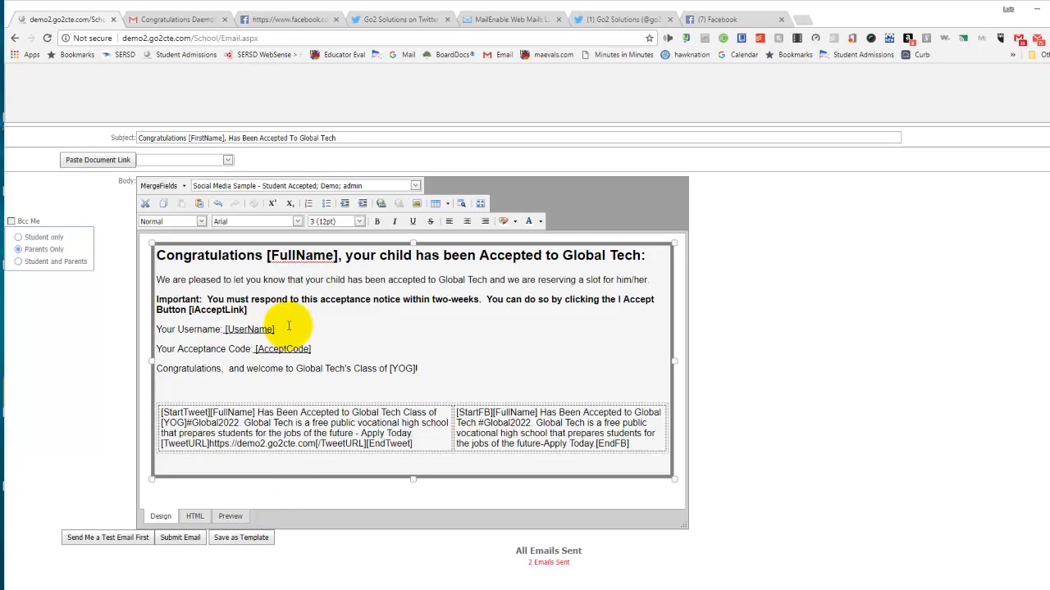
Save the parent version of the email as a template and dismiss the confirmation.
{"action": "left_click", "coordinate": [255, 539]}
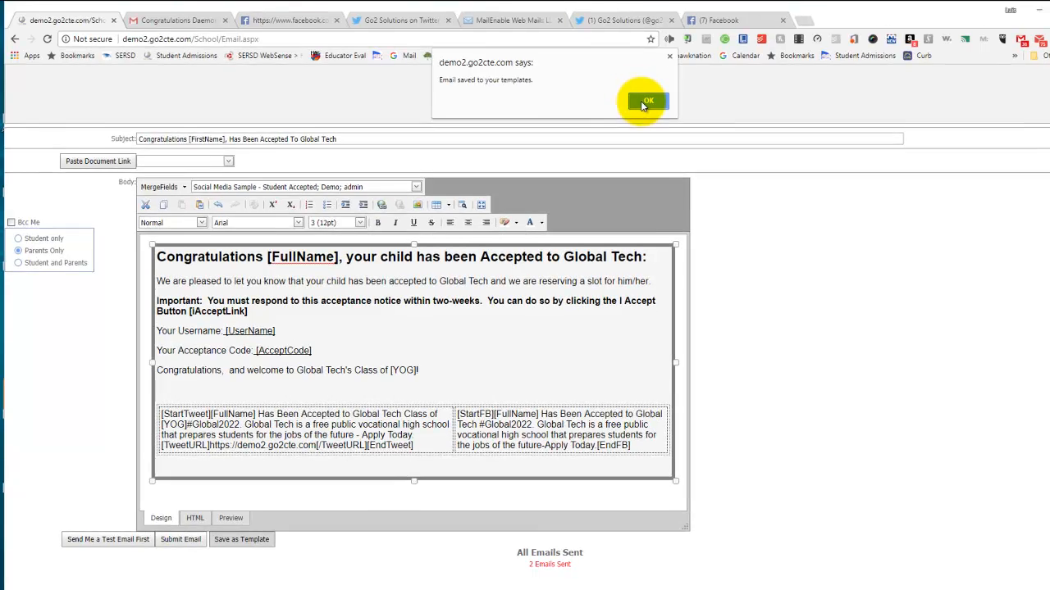
{"action": "left_click", "coordinate": [646, 100]}
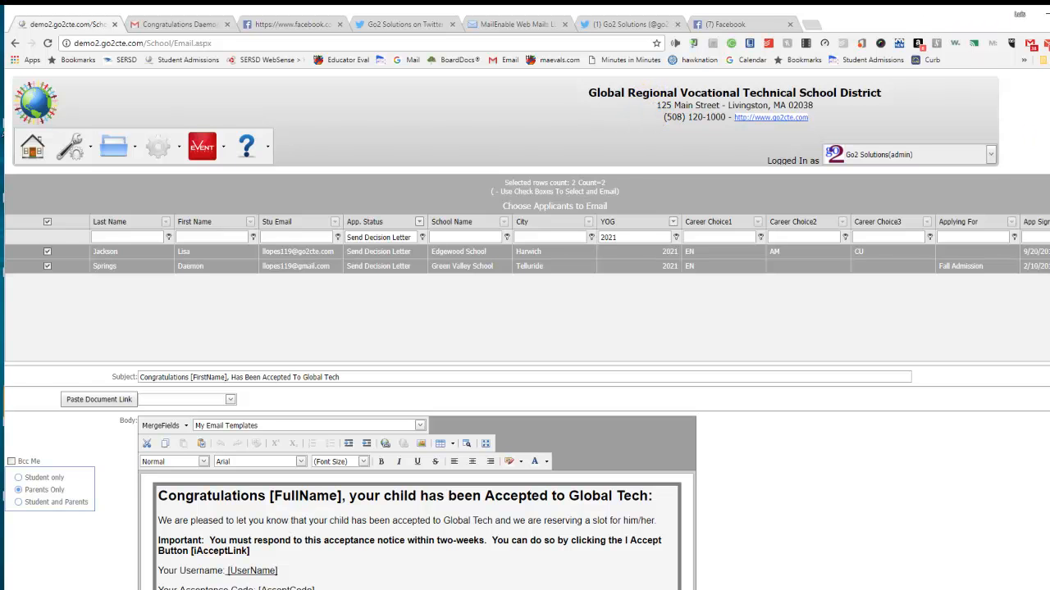
{"action": "scroll", "coordinate": [525, 328], "scroll_direction": "down", "scroll_amount": 5}
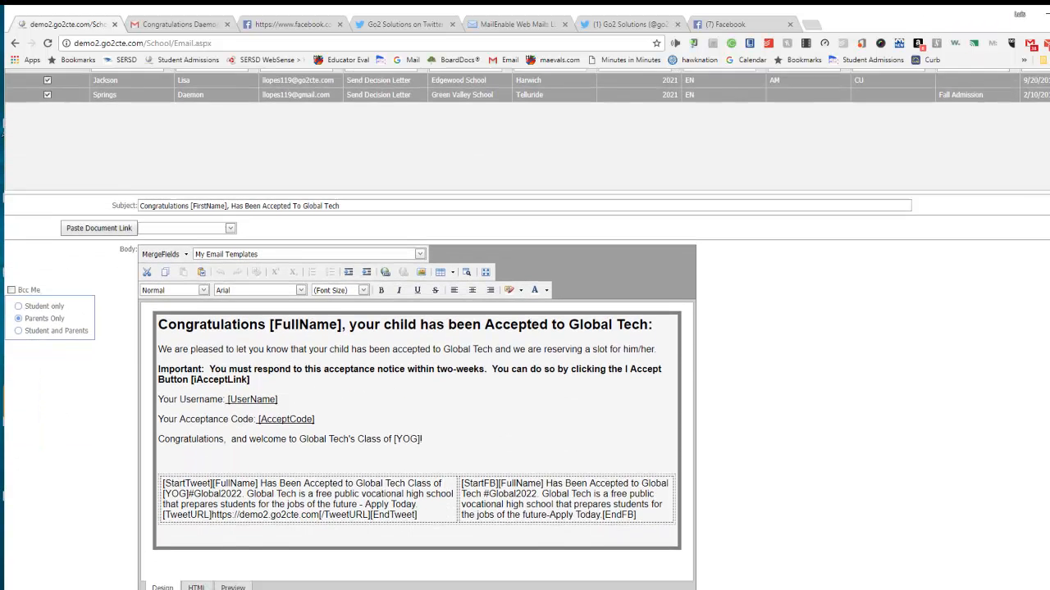
Send the parent version of the acceptance email to the selected applicants' parents.
{"action": "scroll", "coordinate": [525, 328], "scroll_direction": "down", "scroll_amount": 1}
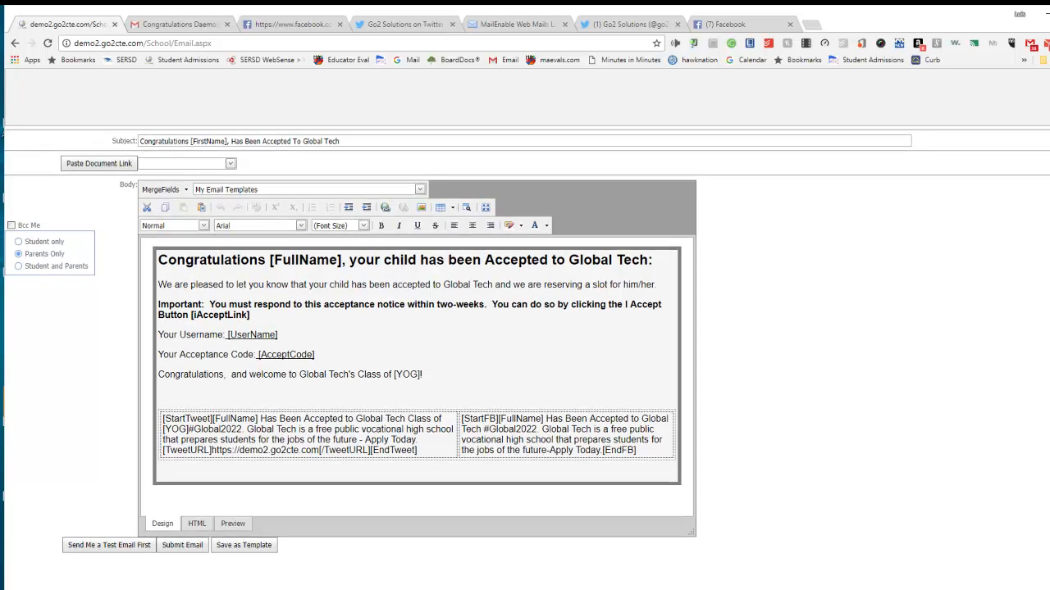
{"action": "scroll", "coordinate": [1017, 291], "scroll_direction": "down", "scroll_amount": 1}
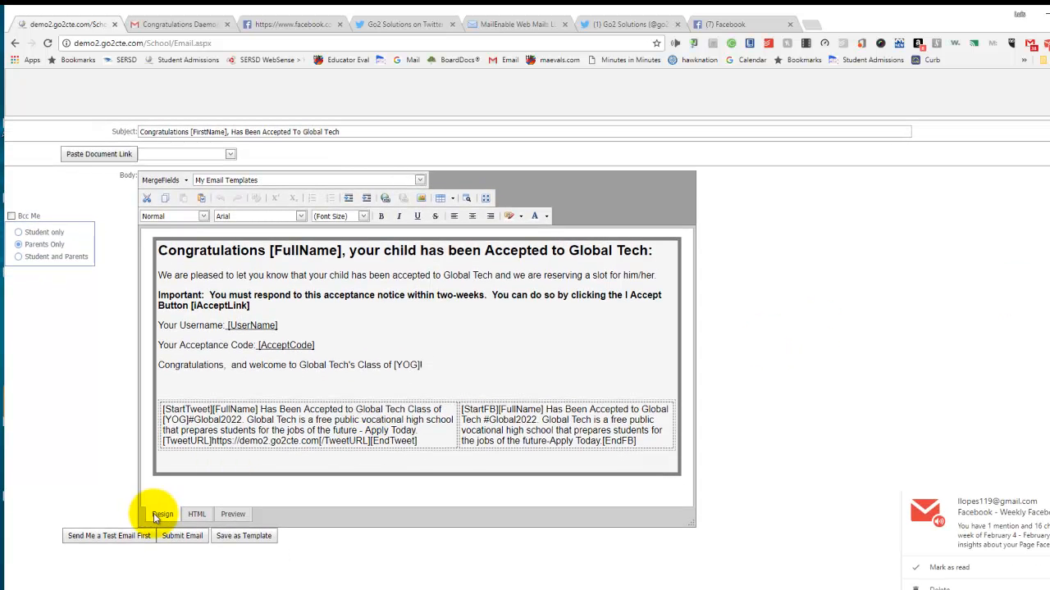
{"action": "left_click", "coordinate": [180, 537]}
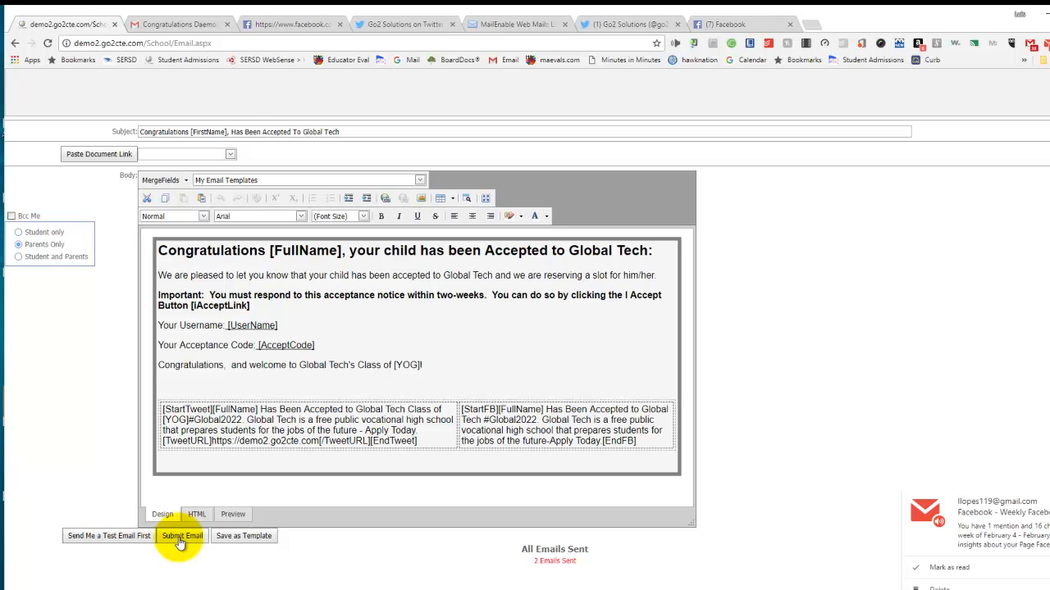
Switch to the Gmail inbox and open the newly received parent acceptance email to check its wording and share buttons.
{"action": "left_click", "coordinate": [164, 26]}
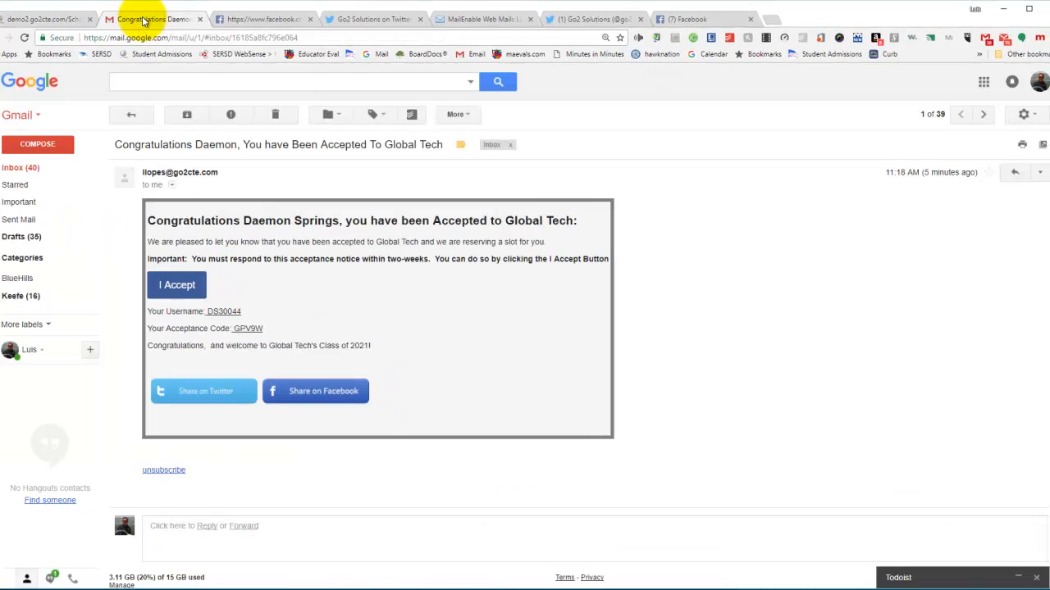
{"action": "left_click", "coordinate": [12, 168]}
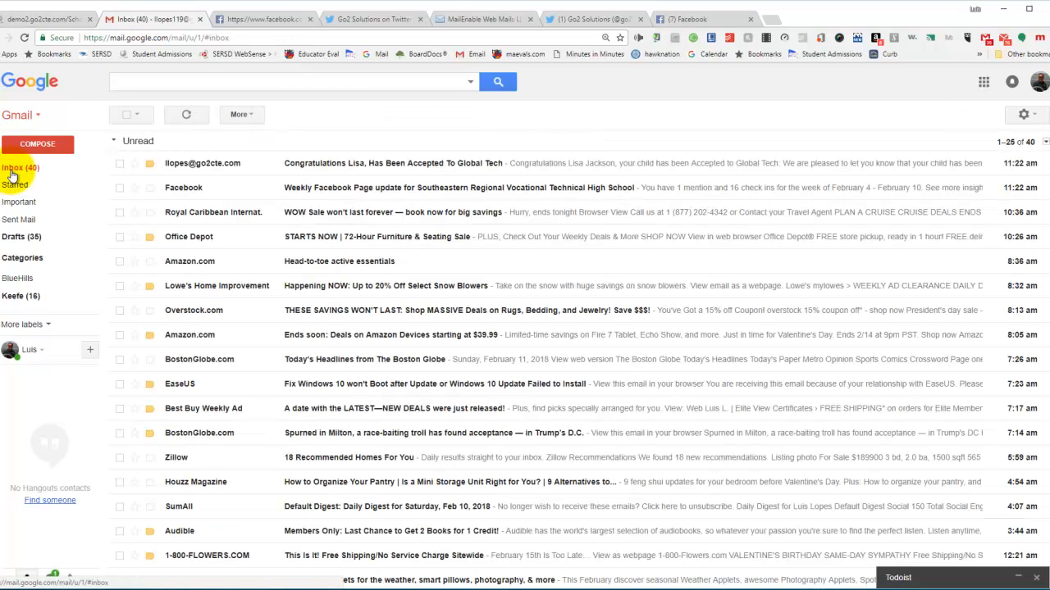
{"action": "left_click", "coordinate": [305, 166]}
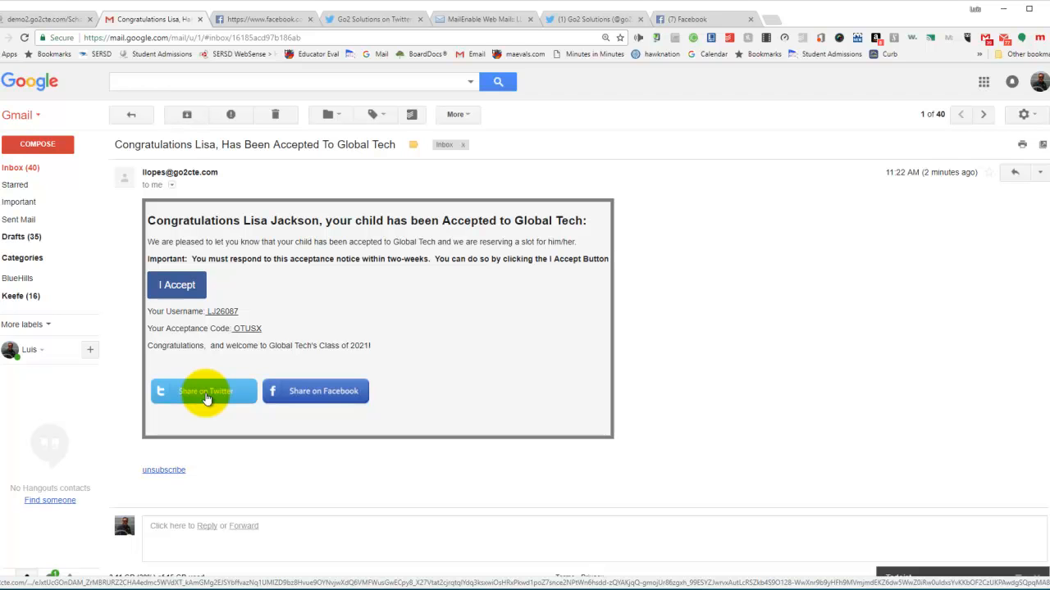
Return to the Go2CTE site and open the Template Manager.
{"action": "left_click", "coordinate": [45, 19]}
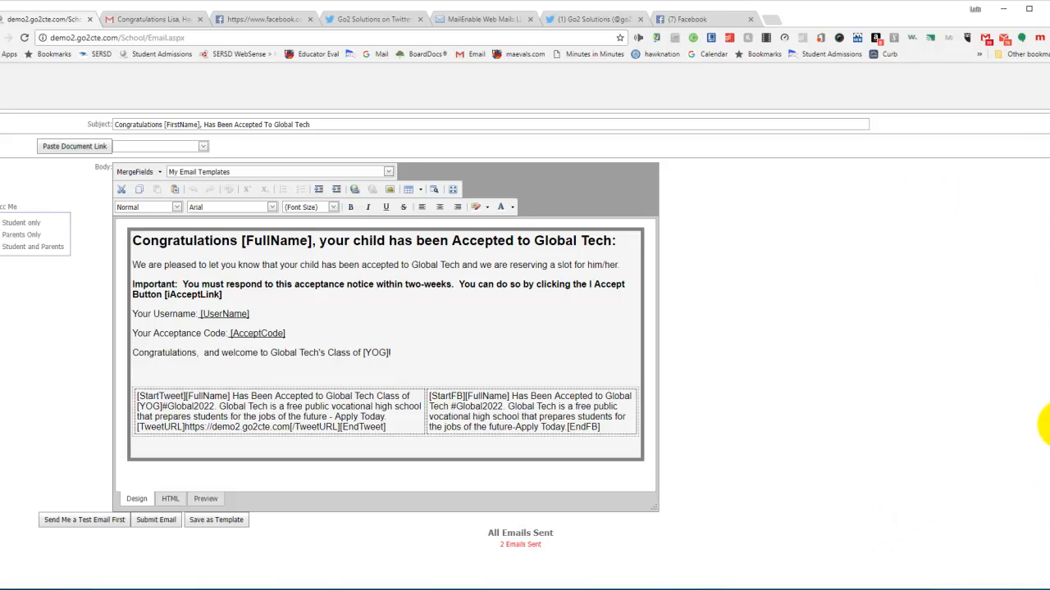
{"action": "scroll", "coordinate": [1042, 410], "scroll_direction": "up", "scroll_amount": 3}
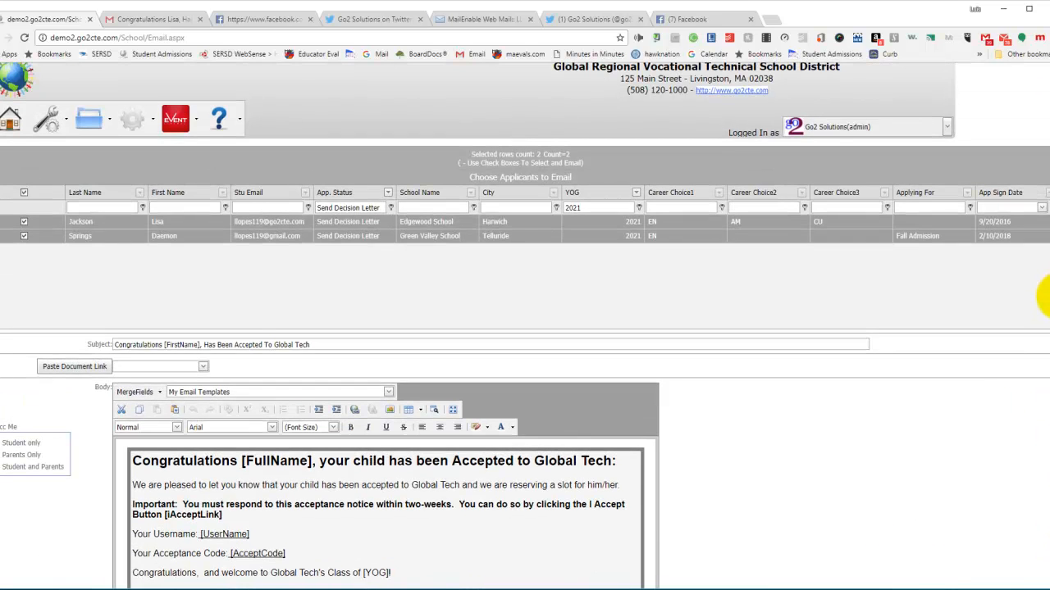
{"action": "scroll", "coordinate": [1043, 291], "scroll_direction": "up", "scroll_amount": 1}
{"action": "scroll", "coordinate": [1040, 287], "scroll_direction": "down", "scroll_amount": 1}
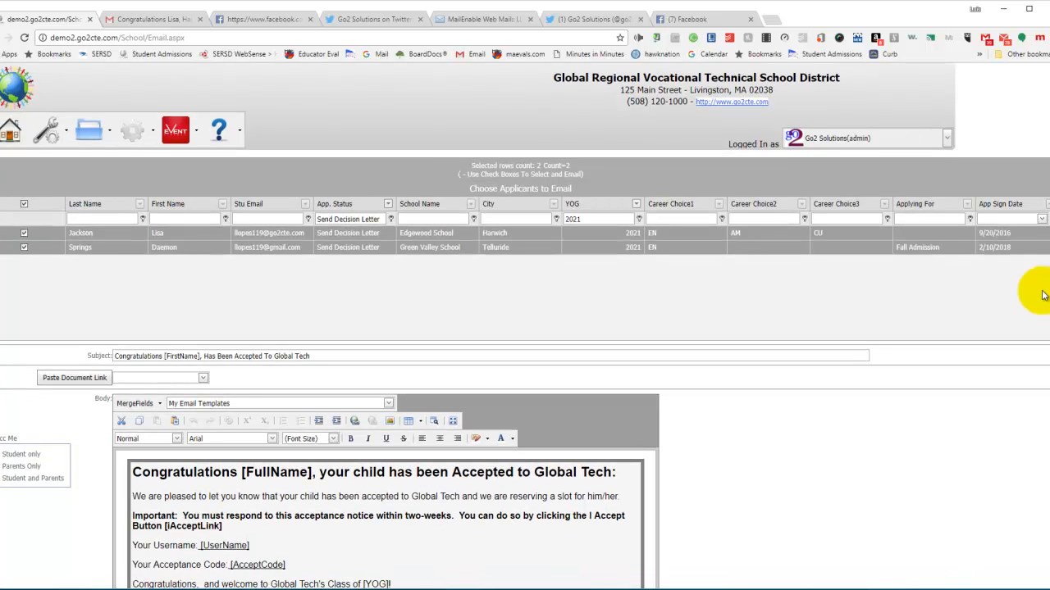
{"action": "left_click", "coordinate": [133, 133]}
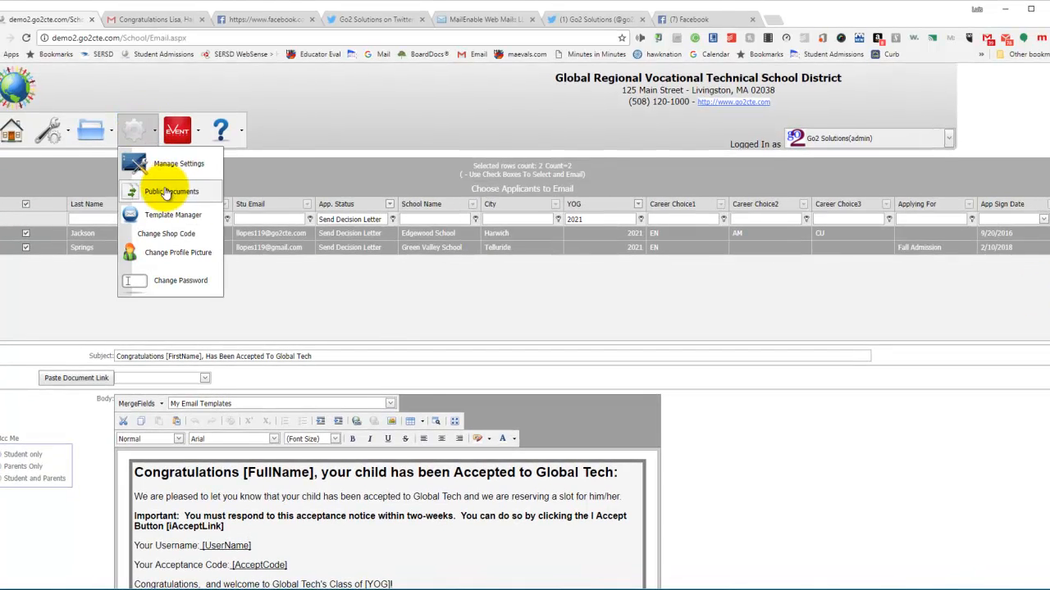
{"action": "left_click", "coordinate": [174, 214]}
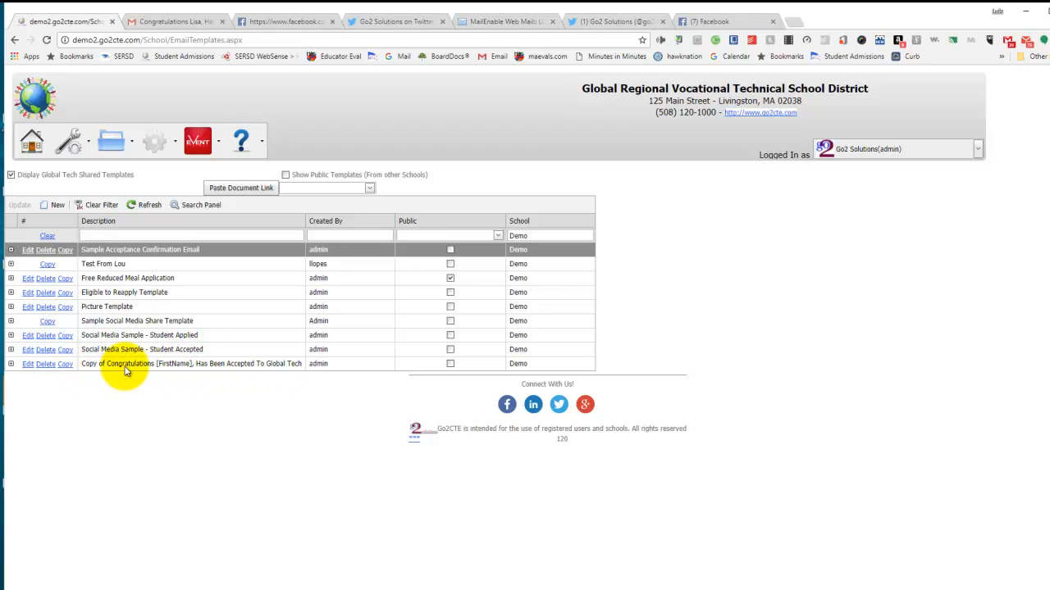
Edit the copied Congratulations template and change its description to "Parent Email student Has Been Accepted To Global Tech".
{"action": "left_click", "coordinate": [28, 364]}
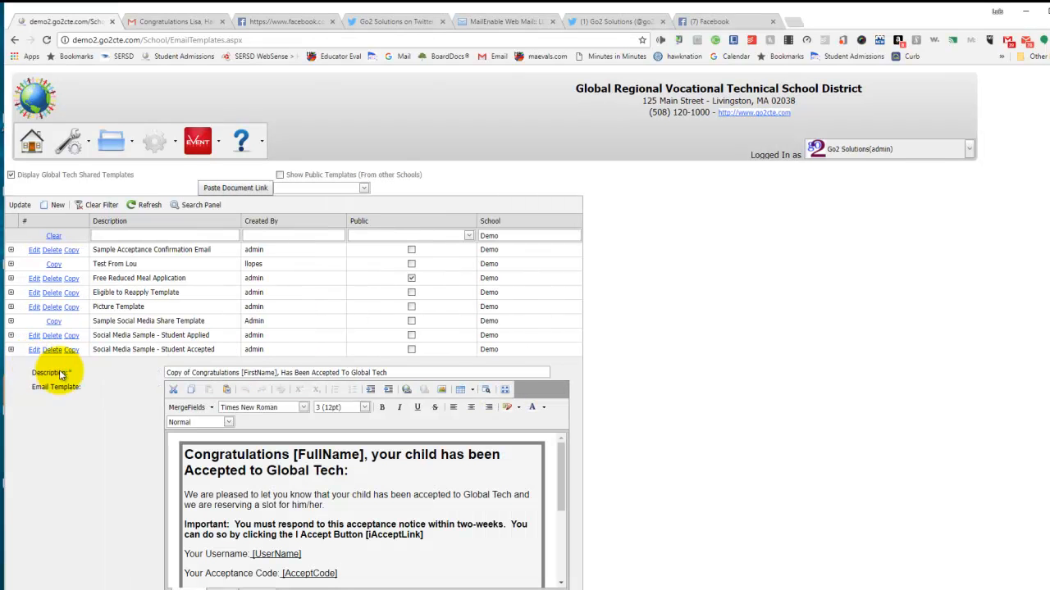
{"action": "left_click_drag", "start_coordinate": [240, 373], "coordinate": [154, 367]}
{"action": "type", "text": "Parent Ema"}
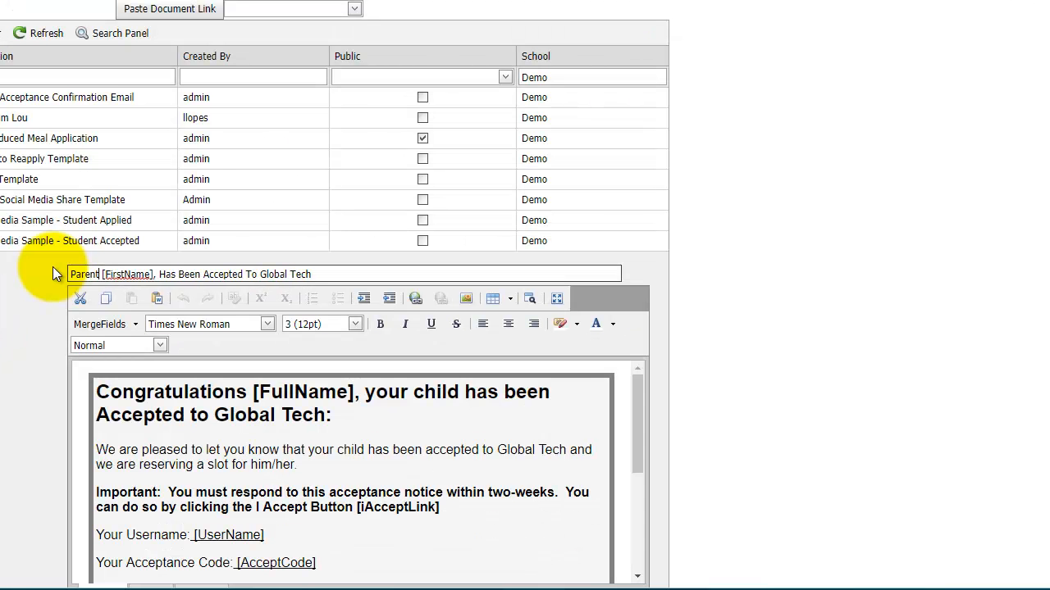
{"action": "type", "text": "il"}
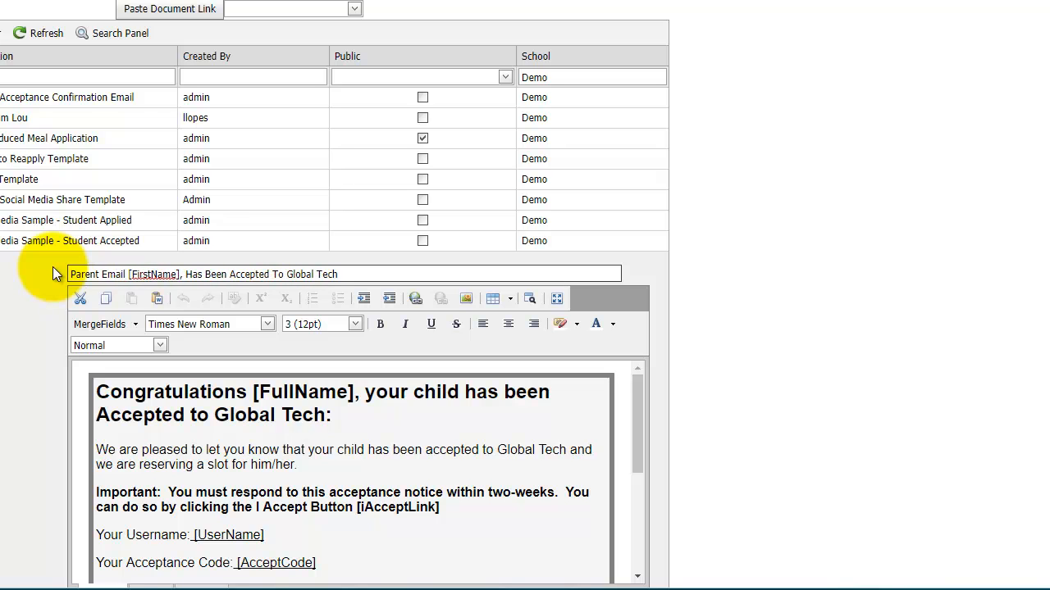
{"action": "key", "text": "Delete"}
{"action": "key", "text": "Delete"}
{"action": "key", "text": "Delete"}
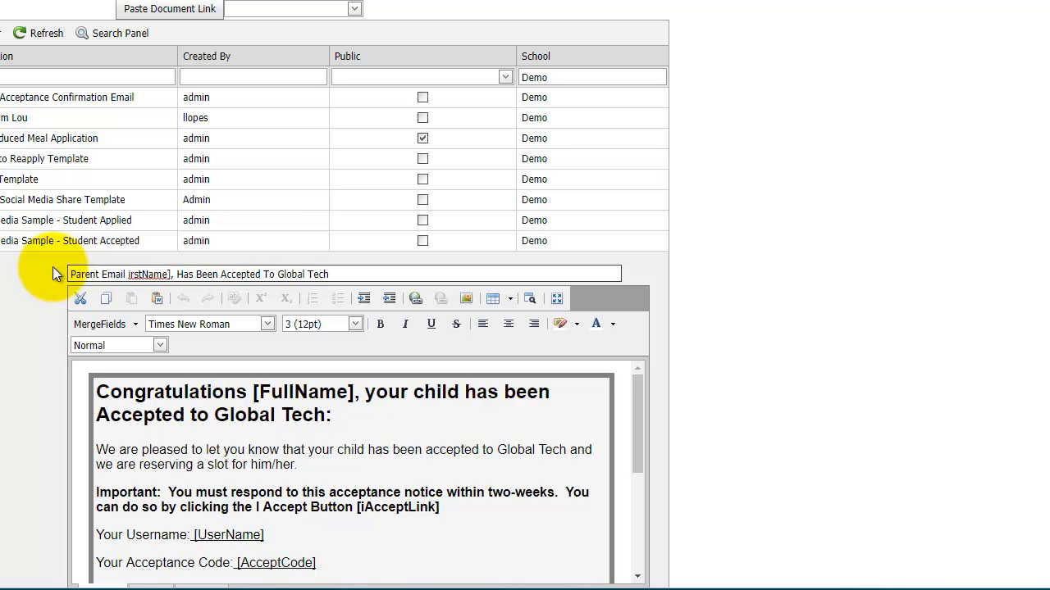
{"action": "type", "text": "student"}
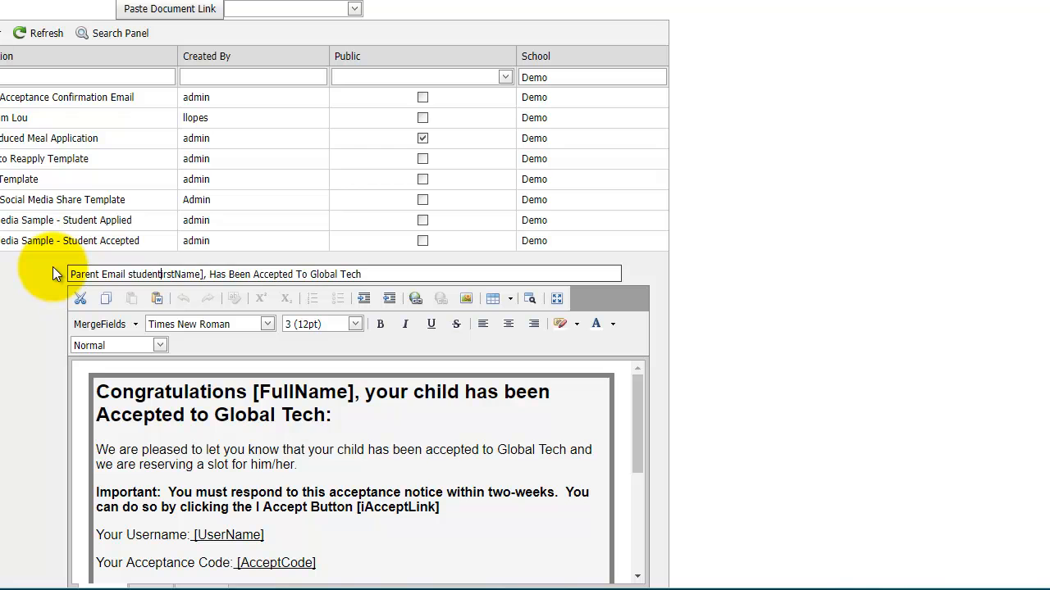
{"action": "key", "text": "Delete"}
{"action": "key", "text": "Delete"}
{"action": "key", "text": "Delete"}
{"action": "key", "text": "Delete"}
{"action": "key", "text": "Delete"}
{"action": "key", "text": "Delete"}
{"action": "key", "text": "Delete"}
{"action": "key", "text": "Delete"}
{"action": "key", "text": "Delete"}
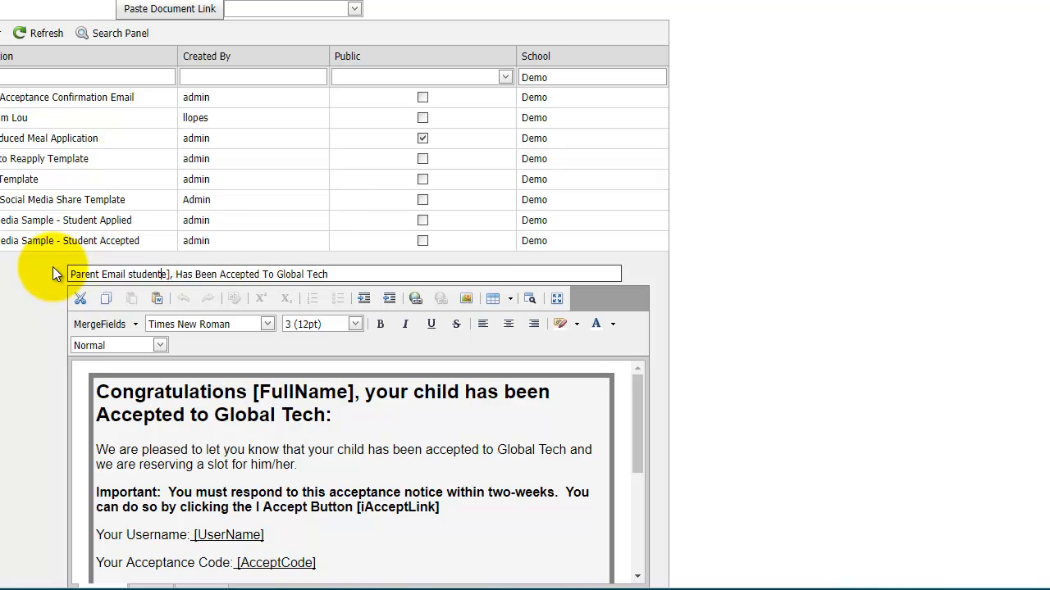
{"action": "key", "text": "Delete"}
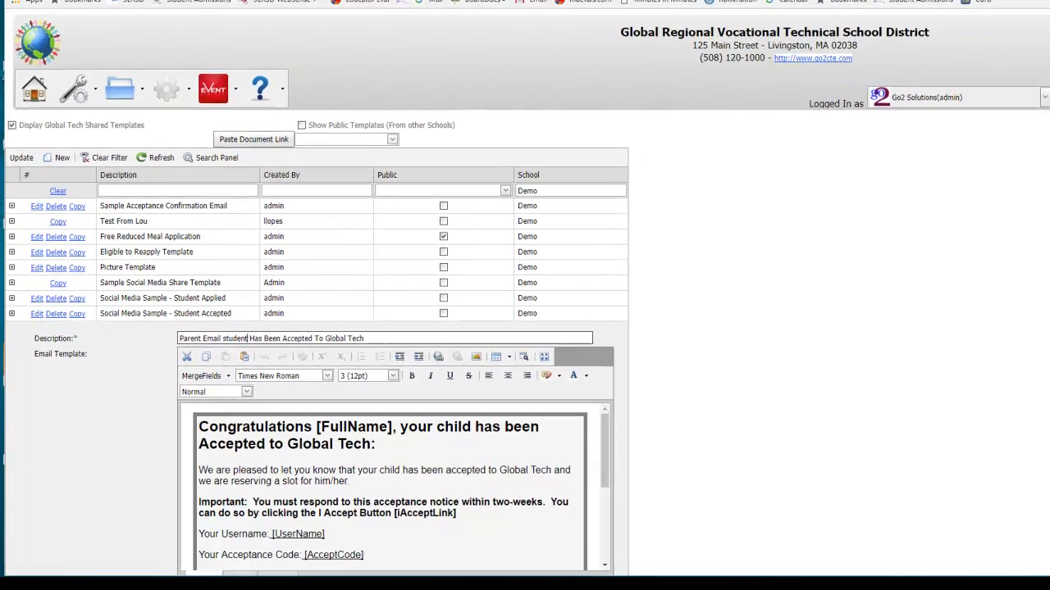
Enlarge the template's message editor to show the whole email, and save the updated template.
{"action": "scroll", "coordinate": [525, 328], "scroll_direction": "down", "scroll_amount": 3}
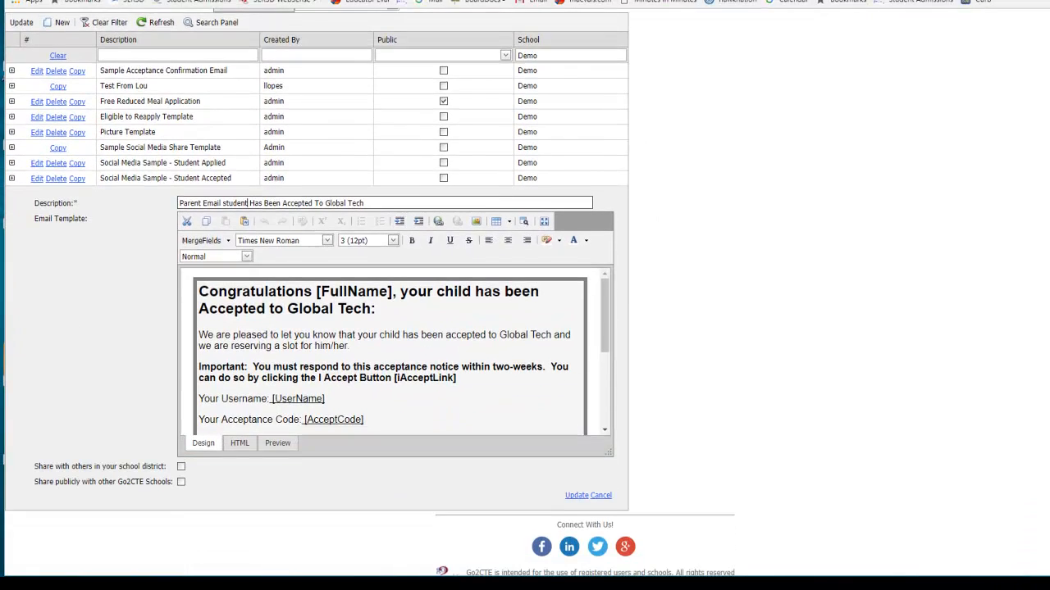
{"action": "left_click_drag", "start_coordinate": [609, 455], "coordinate": [784, 560]}
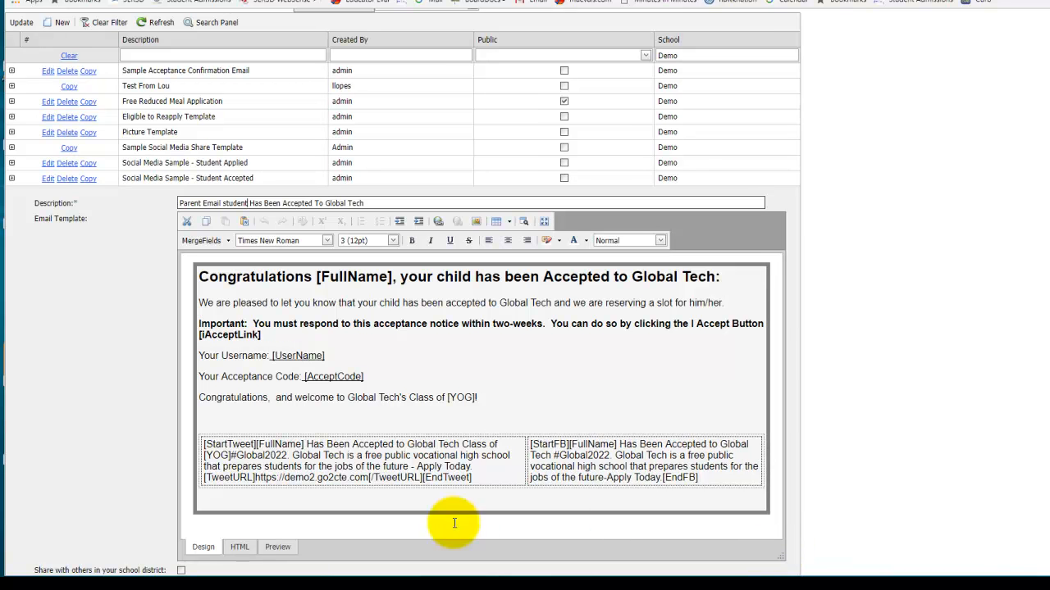
{"action": "scroll", "coordinate": [248, 86], "scroll_direction": "down", "scroll_amount": 3}
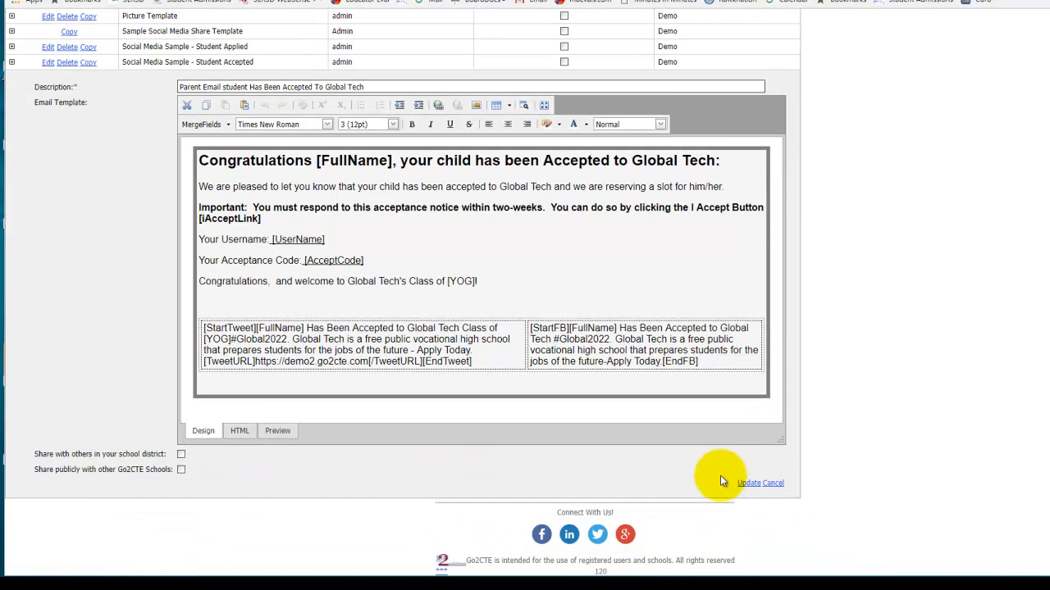
{"action": "left_click", "coordinate": [748, 484]}
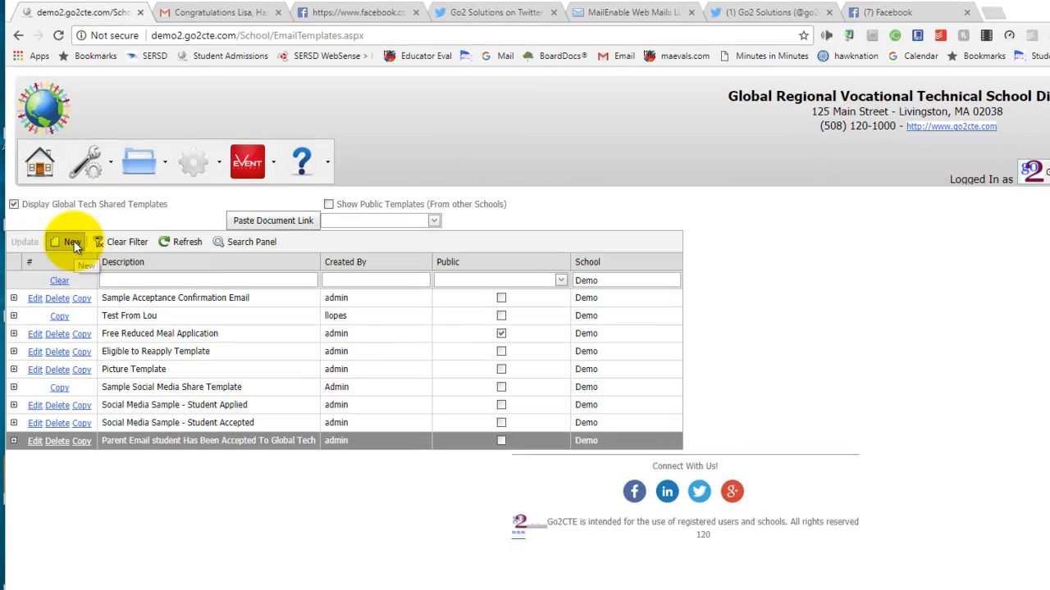
Start a new template described as "Sample" and insert the [StartFB]INSERT MESSAGE[EndFB] merge field in its body.
{"action": "left_click", "coordinate": [72, 258]}
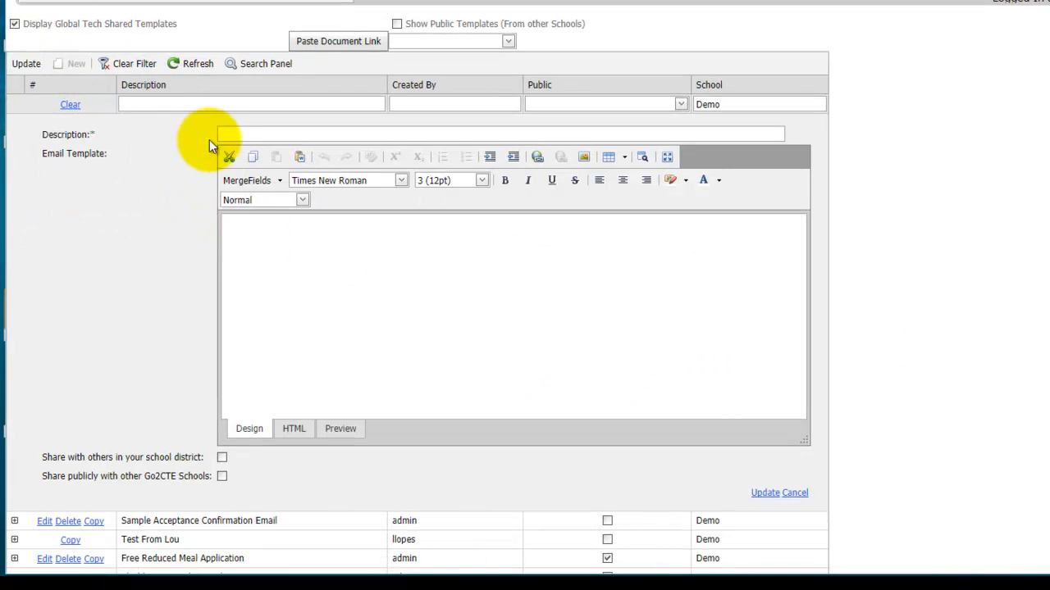
{"action": "left_click", "coordinate": [247, 134]}
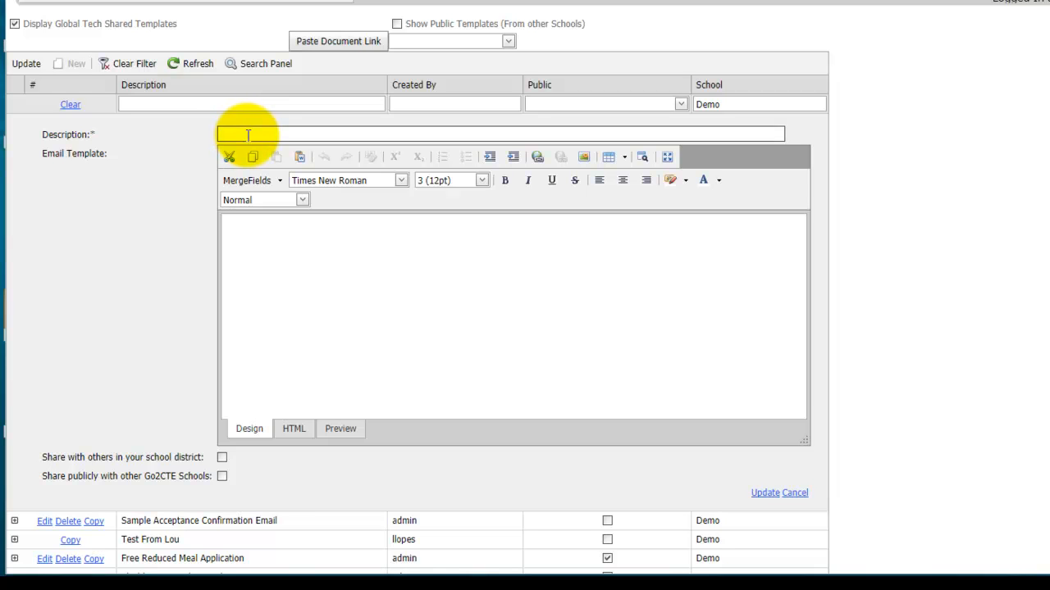
{"action": "left_click", "coordinate": [265, 236]}
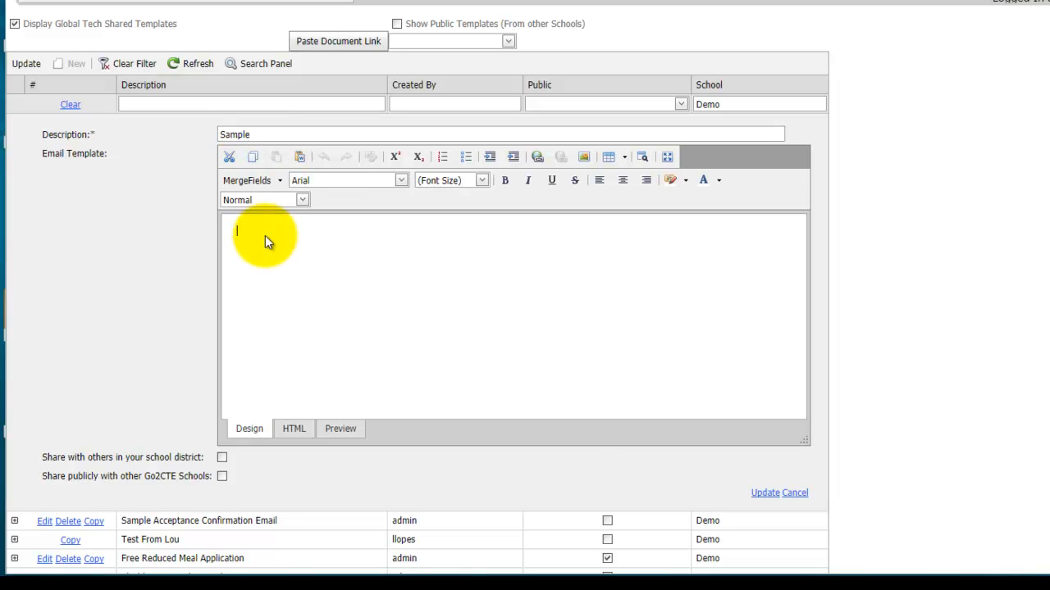
{"action": "left_click", "coordinate": [279, 184]}
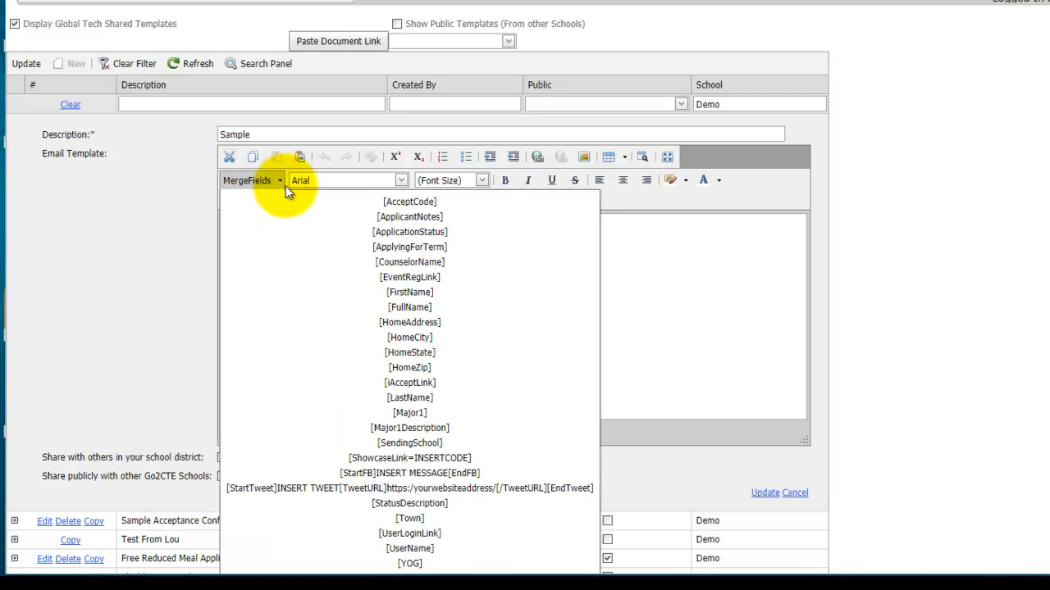
{"action": "left_click", "coordinate": [356, 476]}
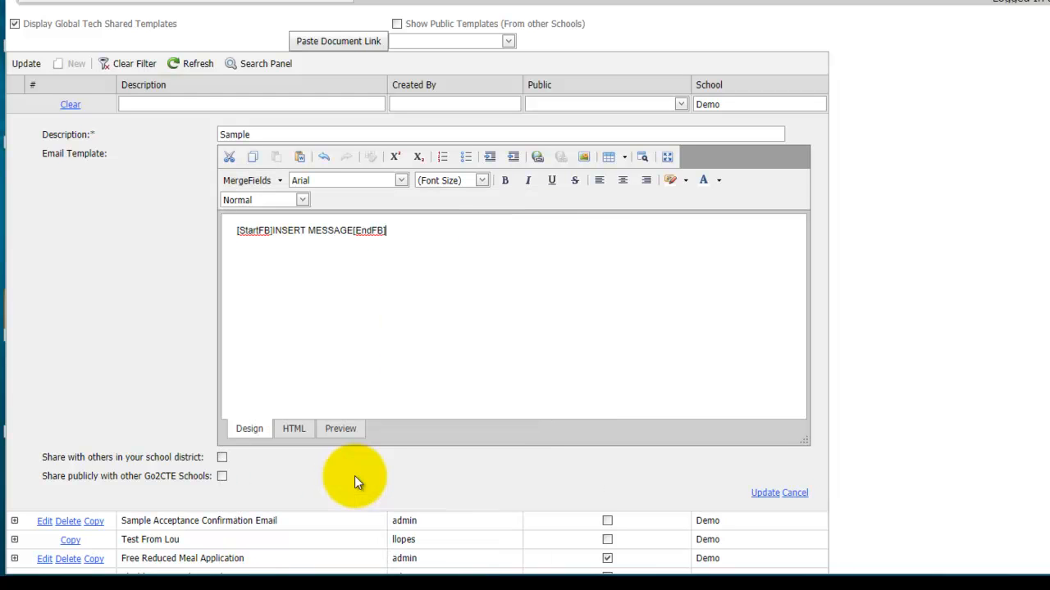
Replace INSERT MESSAGE in the Facebook field with "Congratulations .....", add a blank line above it, and cancel the new template.
{"action": "left_click_drag", "start_coordinate": [271, 230], "coordinate": [354, 232]}
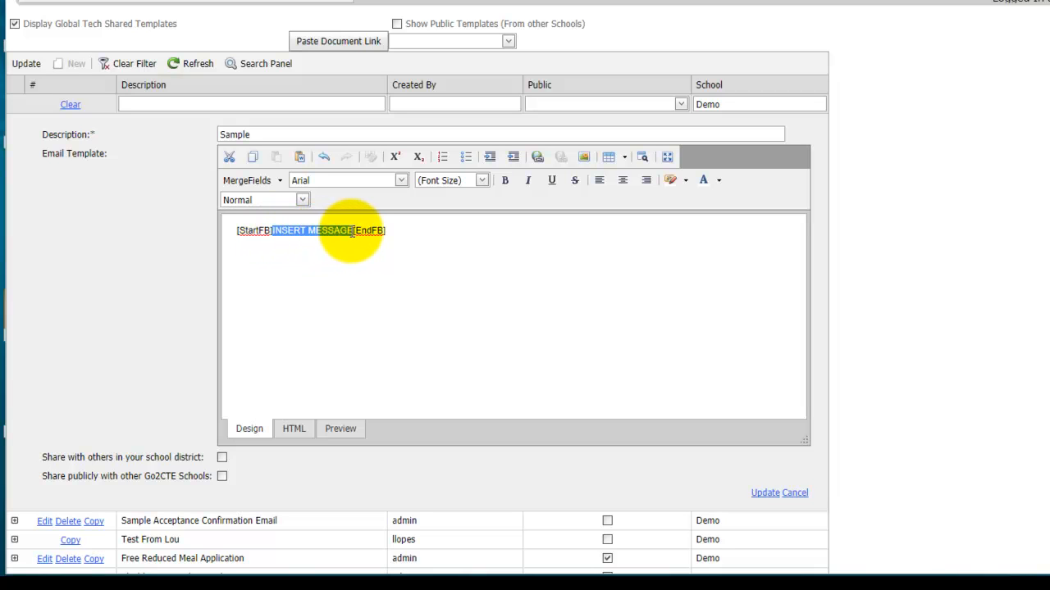
{"action": "type", "text": "Congratulation"}
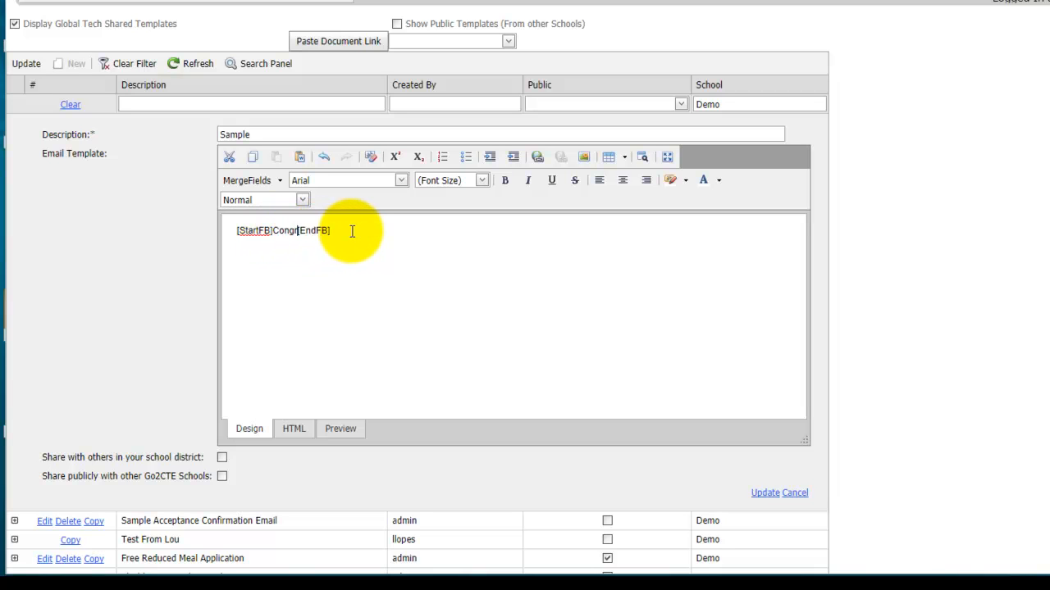
{"action": "type", "text": "s ...."}
{"action": "left_click", "coordinate": [277, 259]}
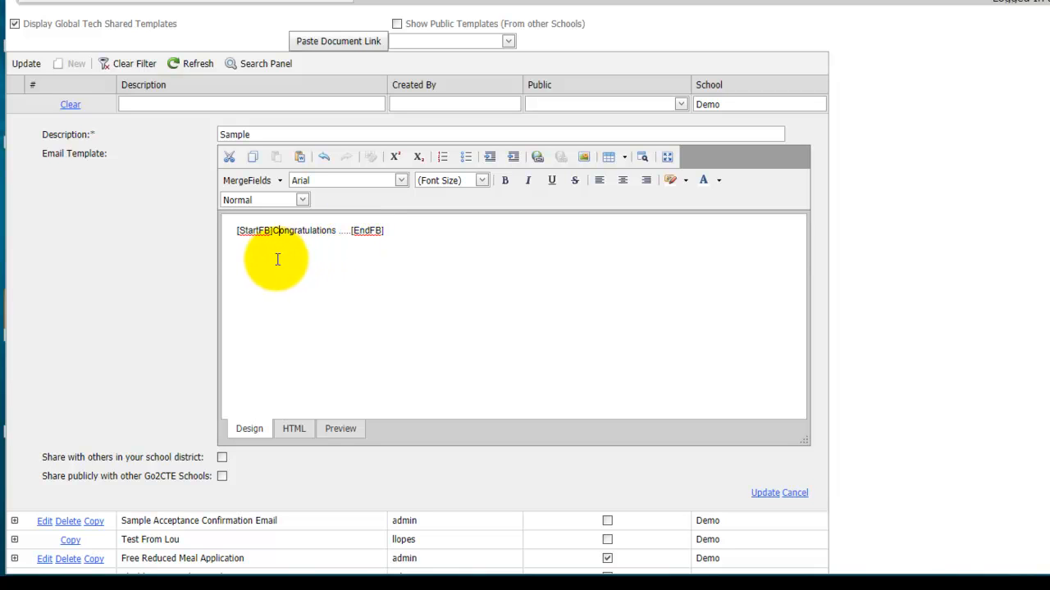
{"action": "left_click", "coordinate": [234, 231]}
{"action": "key", "text": "Return"}
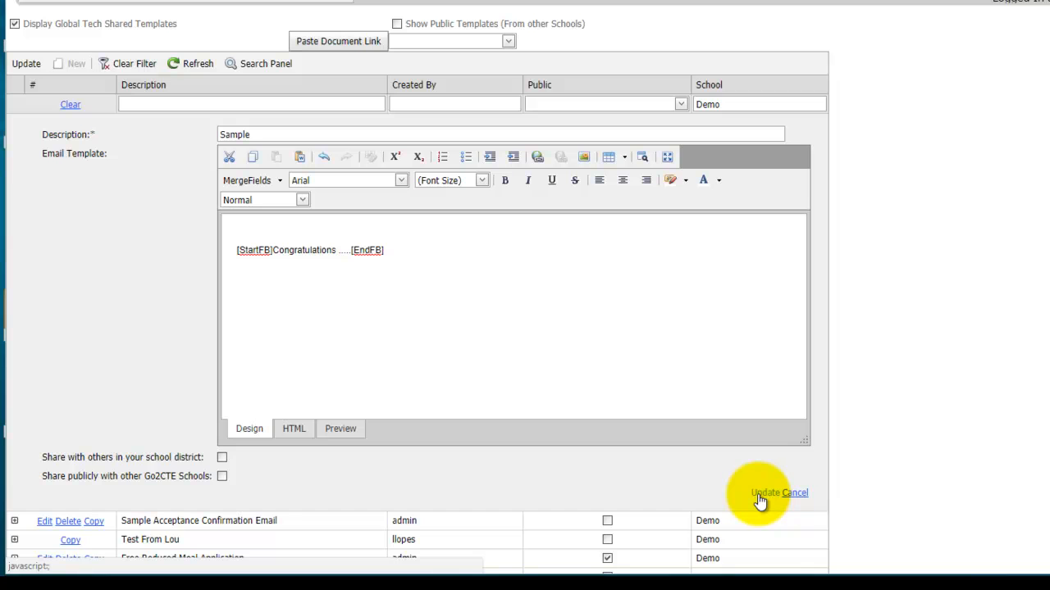
{"action": "left_click", "coordinate": [795, 495]}
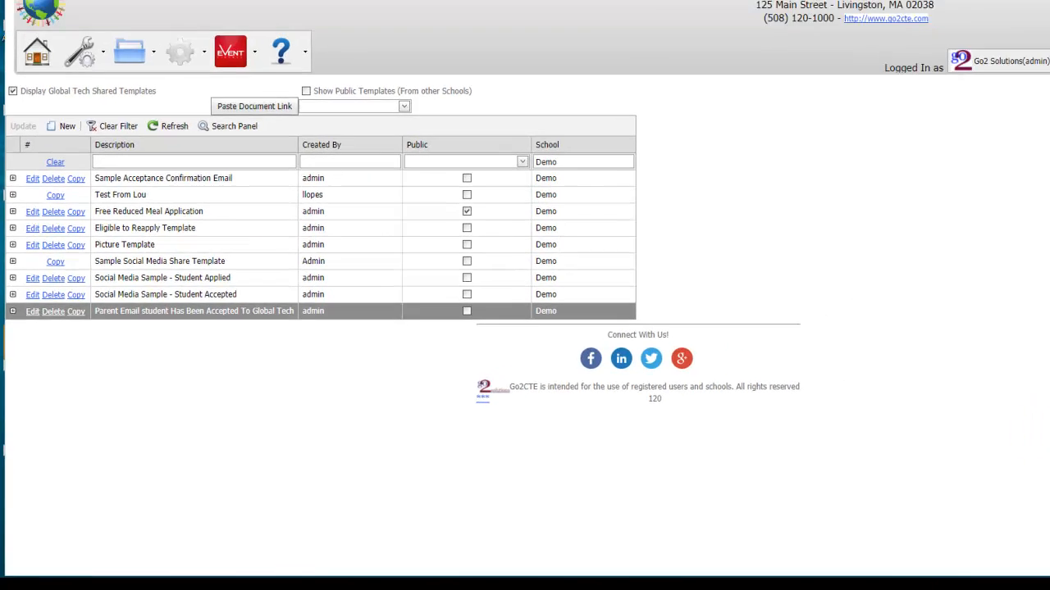
Switch to Gmail, return to the inbox, and refresh it to check for new messages.
{"action": "left_click", "coordinate": [168, 30]}
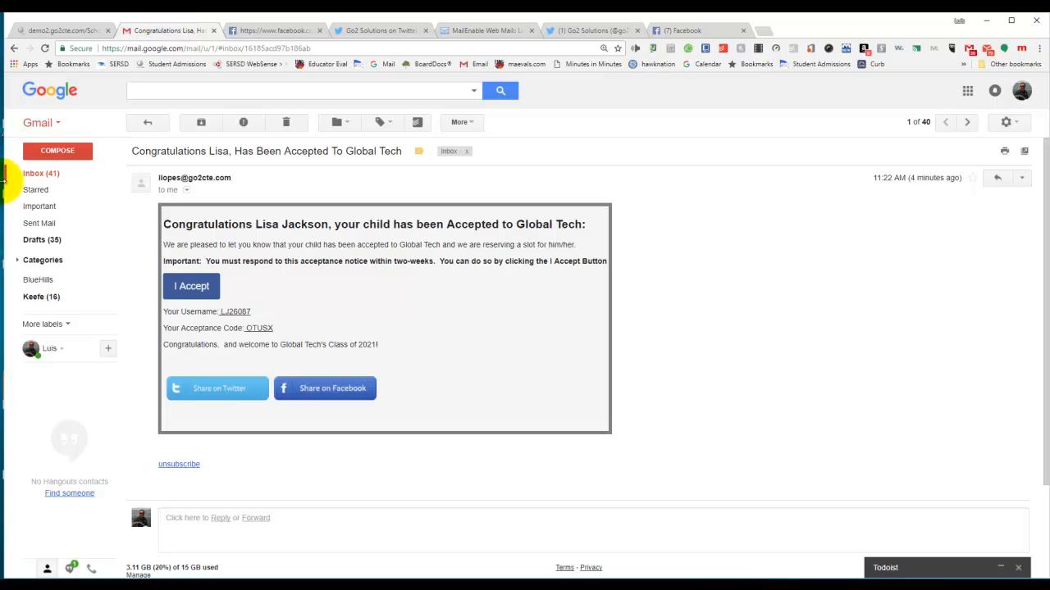
{"action": "left_click", "coordinate": [36, 175]}
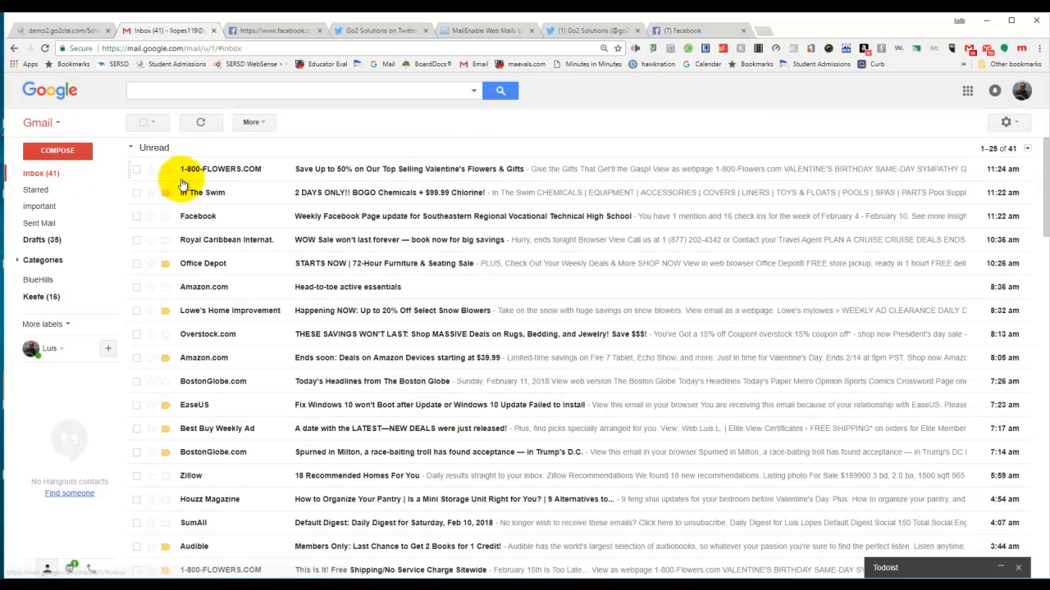
{"action": "left_click", "coordinate": [203, 127]}
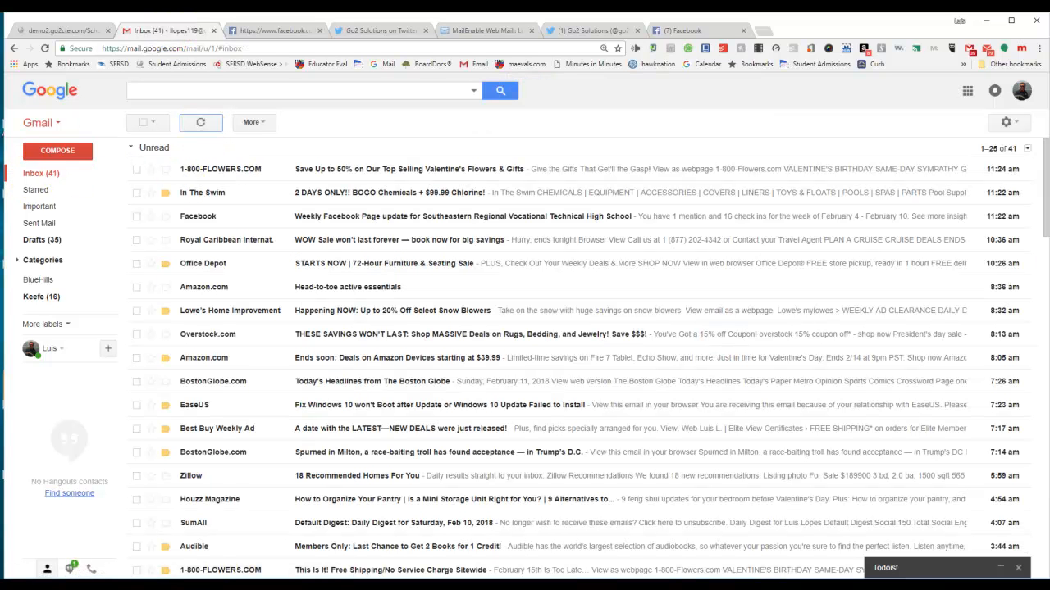
Open the student's "You have Been Accepted To Global Tech" email and follow its I Accept link.
{"action": "left_click_drag", "start_coordinate": [1043, 196], "coordinate": [1038, 300]}
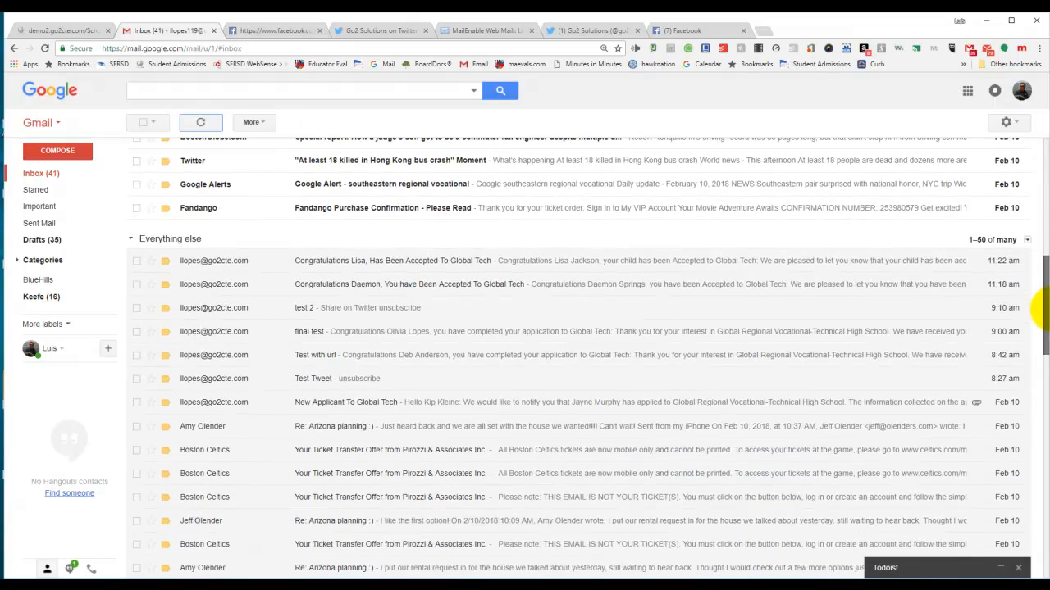
{"action": "left_click", "coordinate": [372, 284]}
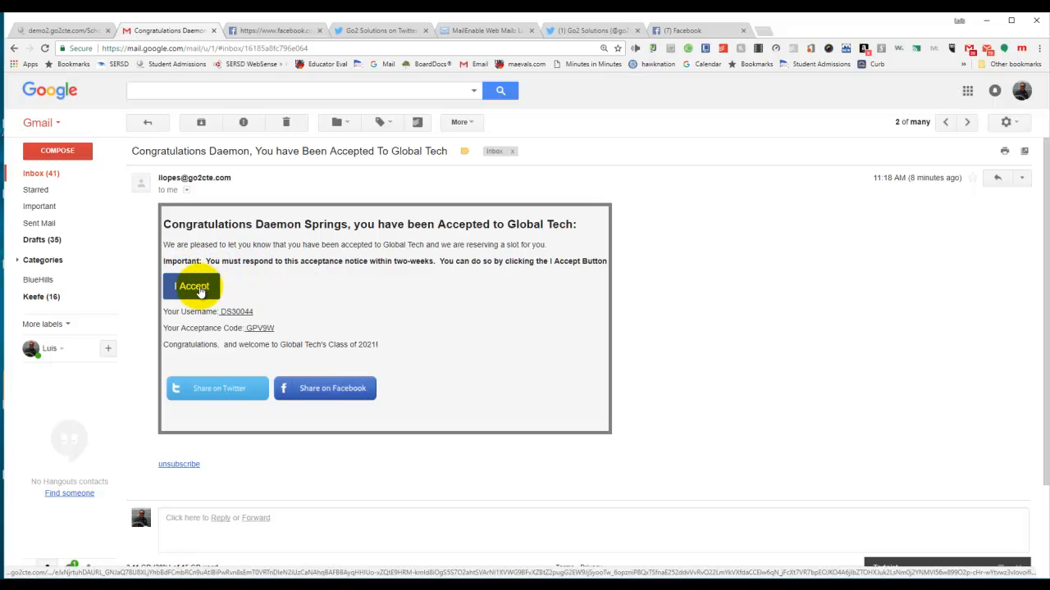
{"action": "left_click", "coordinate": [199, 289]}
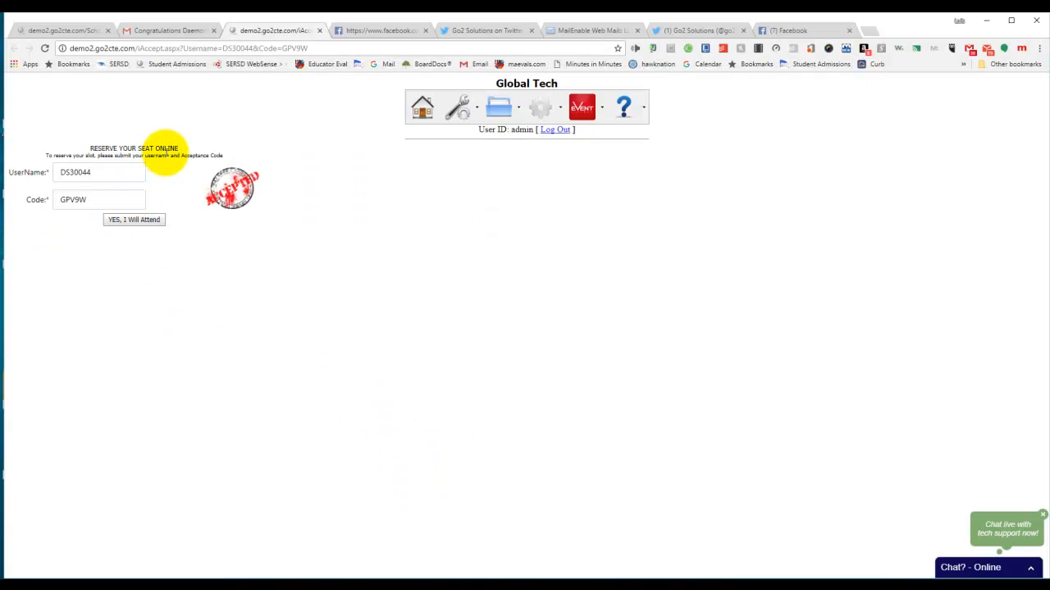
Copy the student's username from the seat reservation form and submit the form to confirm attendance.
{"action": "double_click", "coordinate": [94, 172]}
{"action": "key", "text": "ctrl+c"}
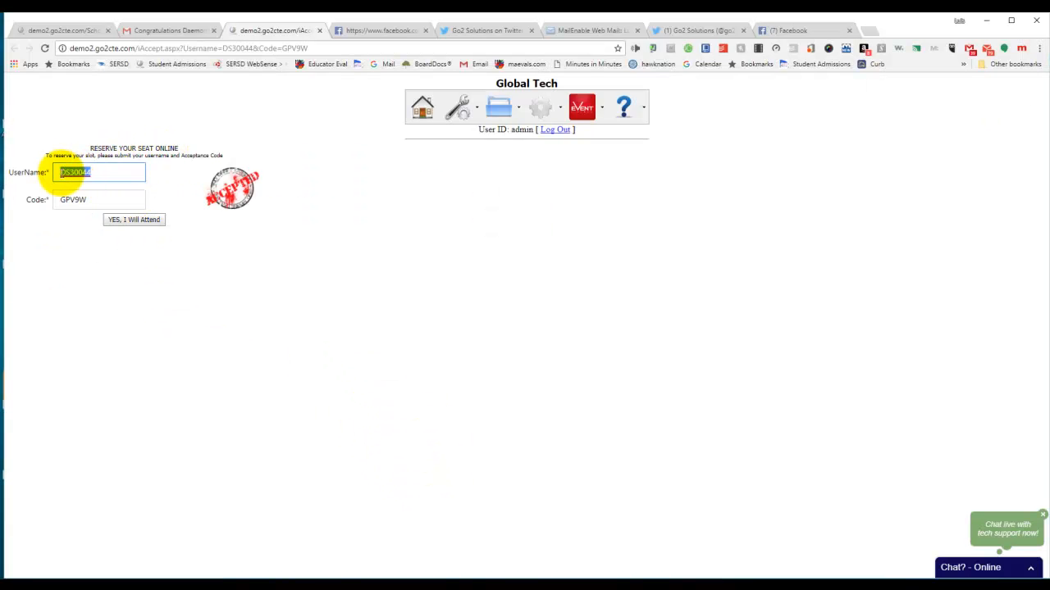
{"action": "left_click", "coordinate": [135, 220]}
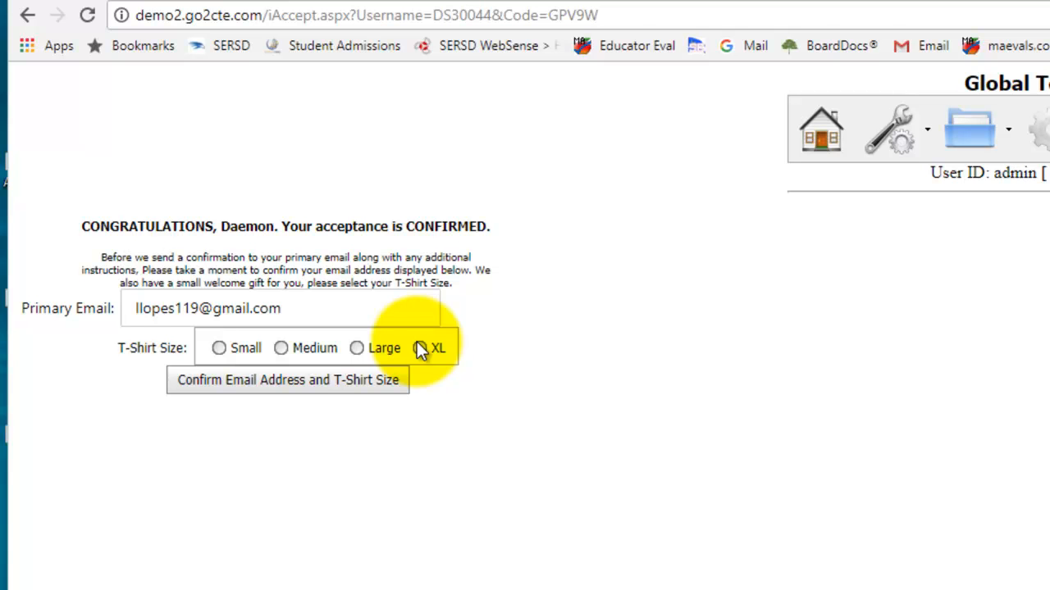
Choose the Medium T-shirt size, then confirm the email address and T-shirt size and dismiss the confirmation message.
{"action": "left_click", "coordinate": [281, 348]}
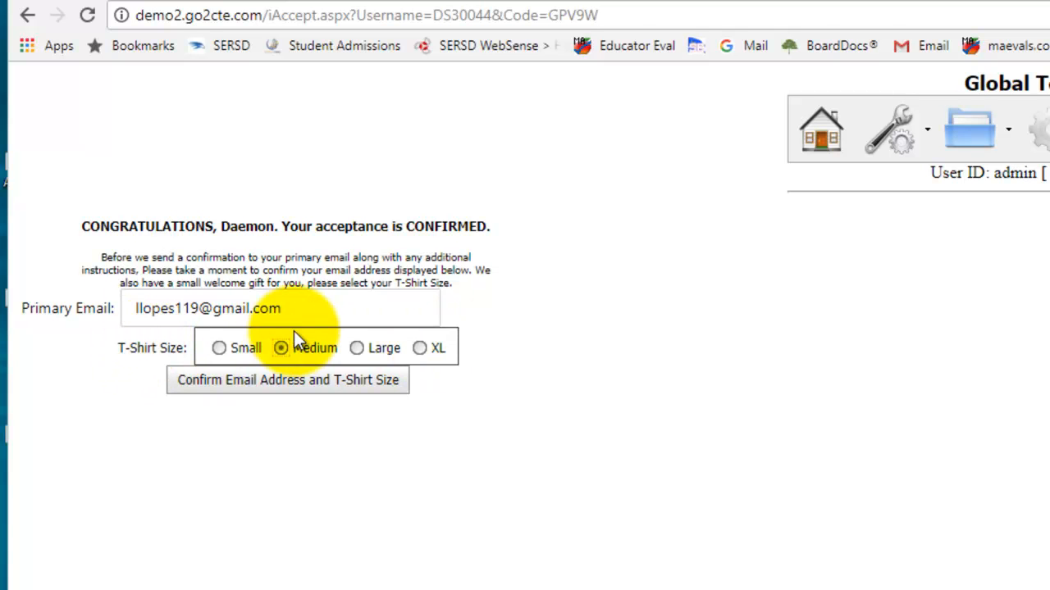
{"action": "left_click", "coordinate": [296, 381]}
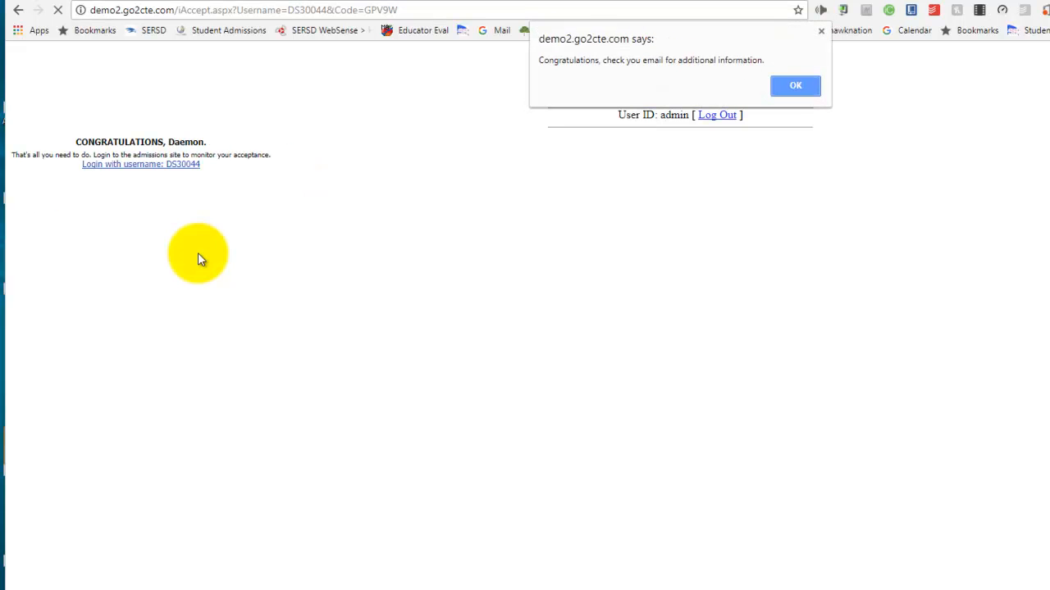
{"action": "left_click", "coordinate": [795, 85]}
{"action": "mouse_move", "coordinate": [805, 93]}
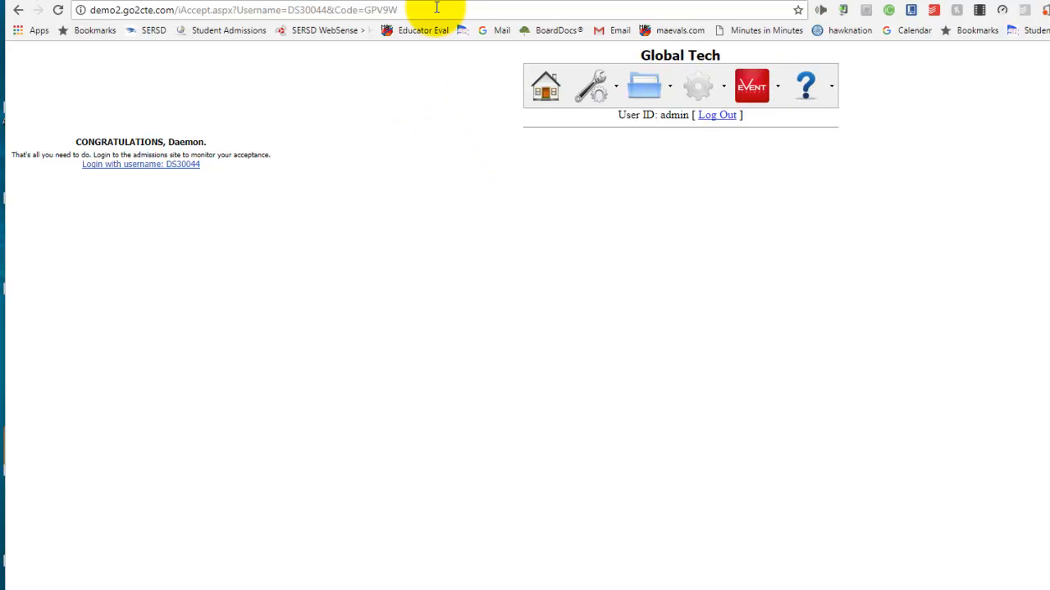
Return to the Go2CTE admin site and open Manage Applications by way of its home page.
{"action": "left_click", "coordinate": [92, 0]}
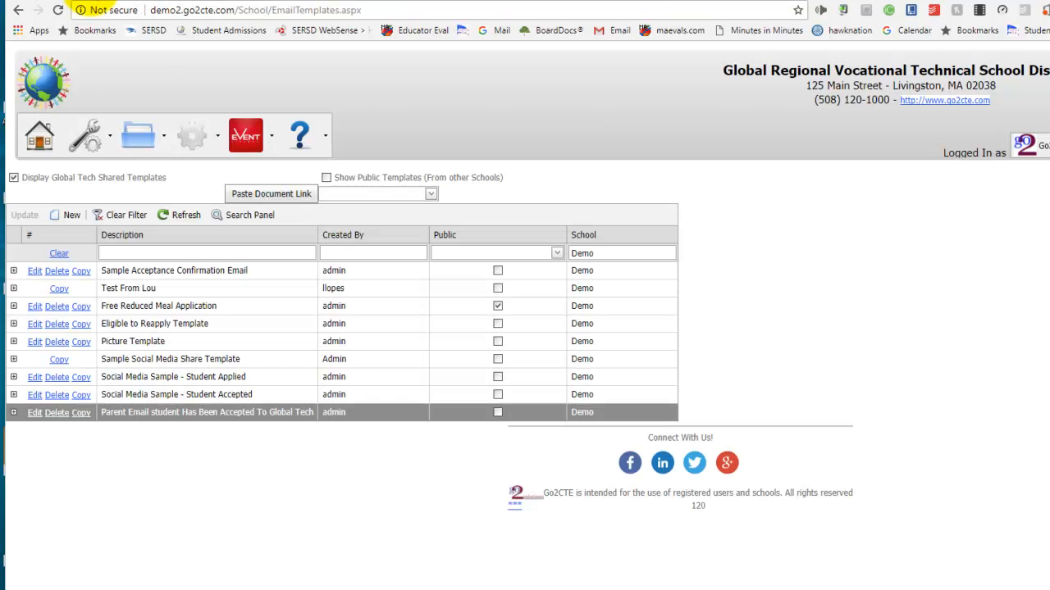
{"action": "left_click", "coordinate": [40, 132]}
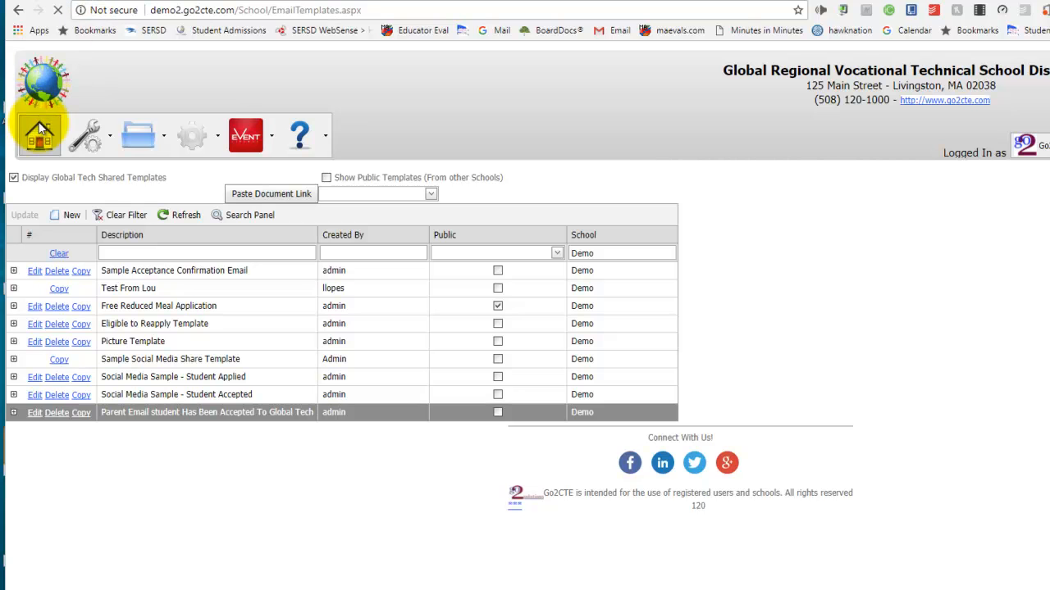
{"action": "mouse_move", "coordinate": [160, 141]}
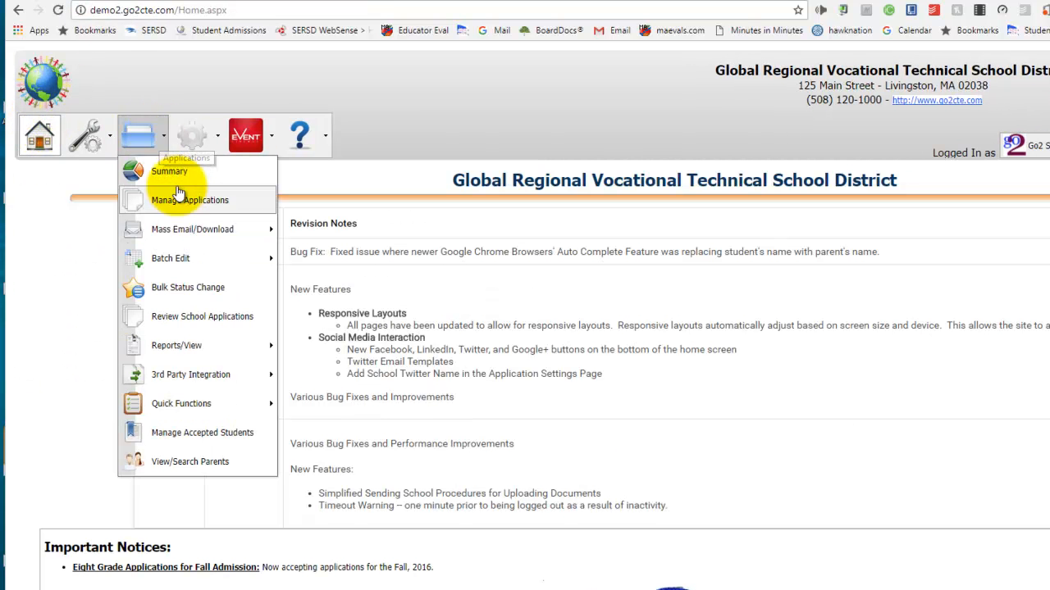
{"action": "left_click", "coordinate": [204, 202]}
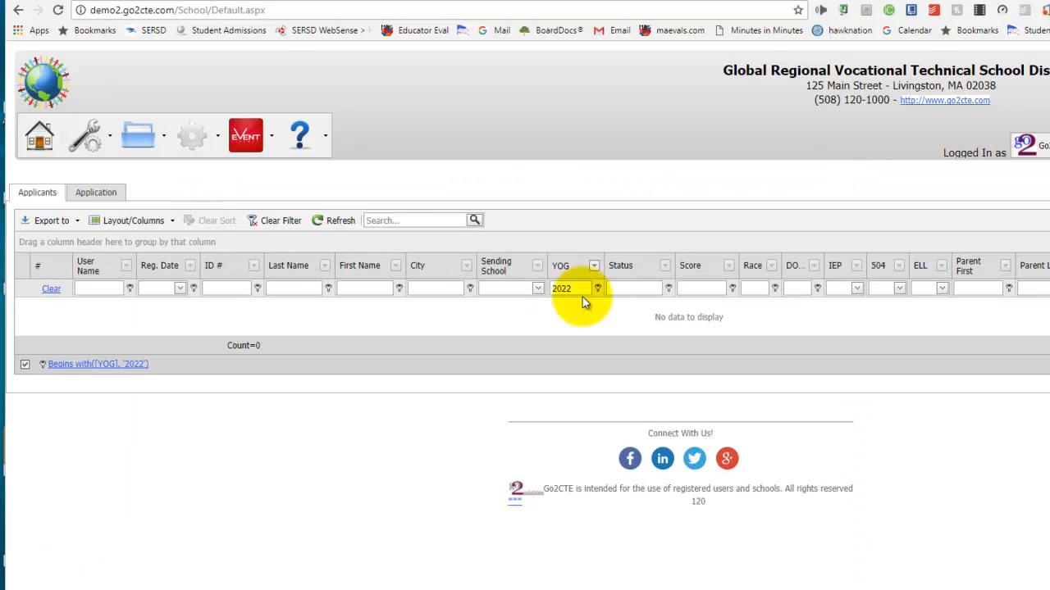
Replace the applicants' YOG filter with a User Name filter using the copied username, and widen the Status column.
{"action": "double_click", "coordinate": [574, 289]}
{"action": "key", "text": "Delete"}
{"action": "key", "text": "ctrl+v"}
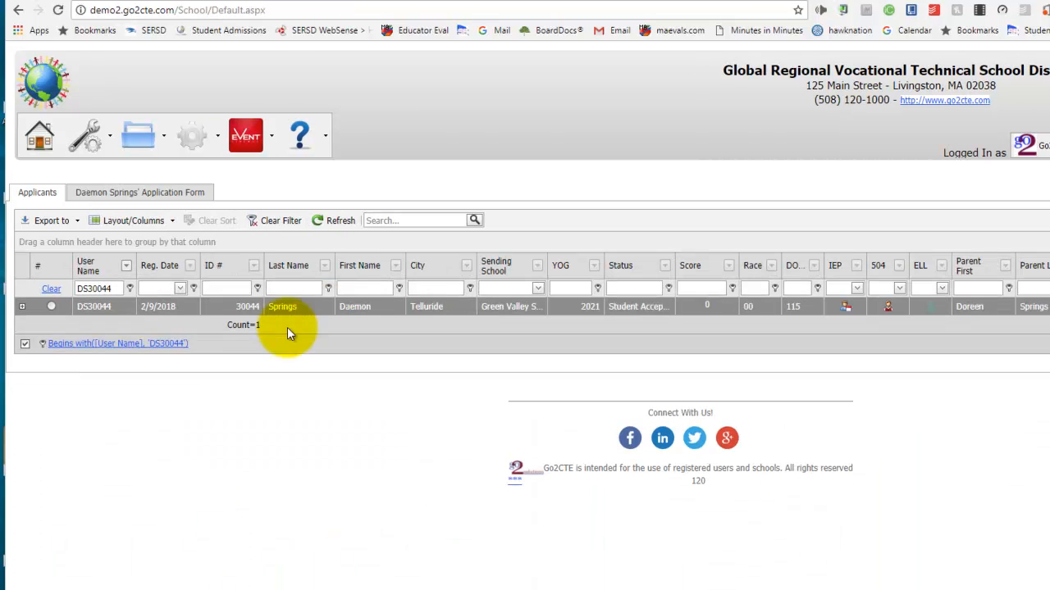
{"action": "left_click_drag", "start_coordinate": [676, 265], "coordinate": [783, 271]}
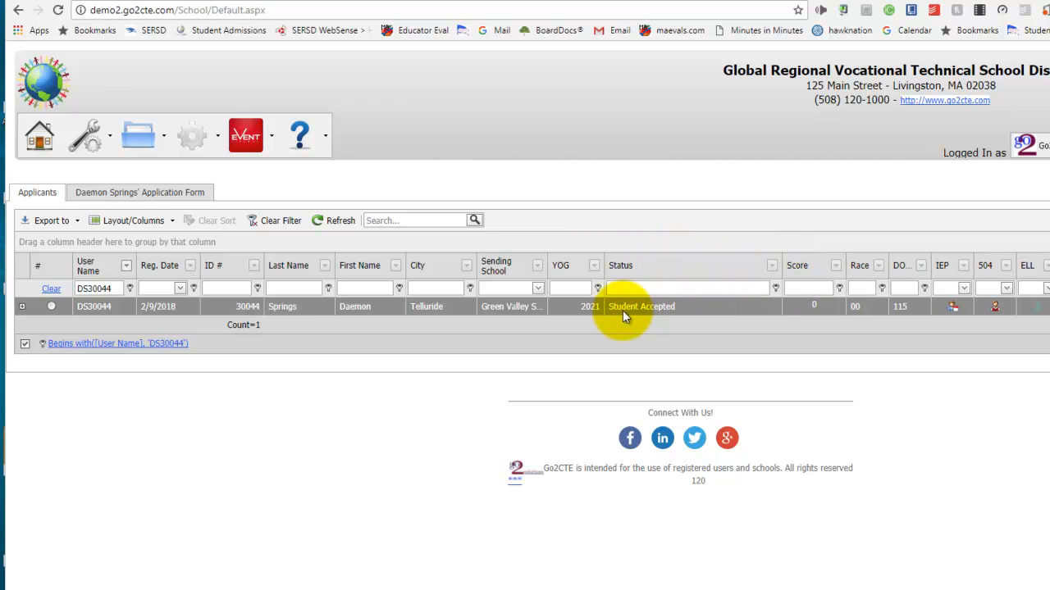